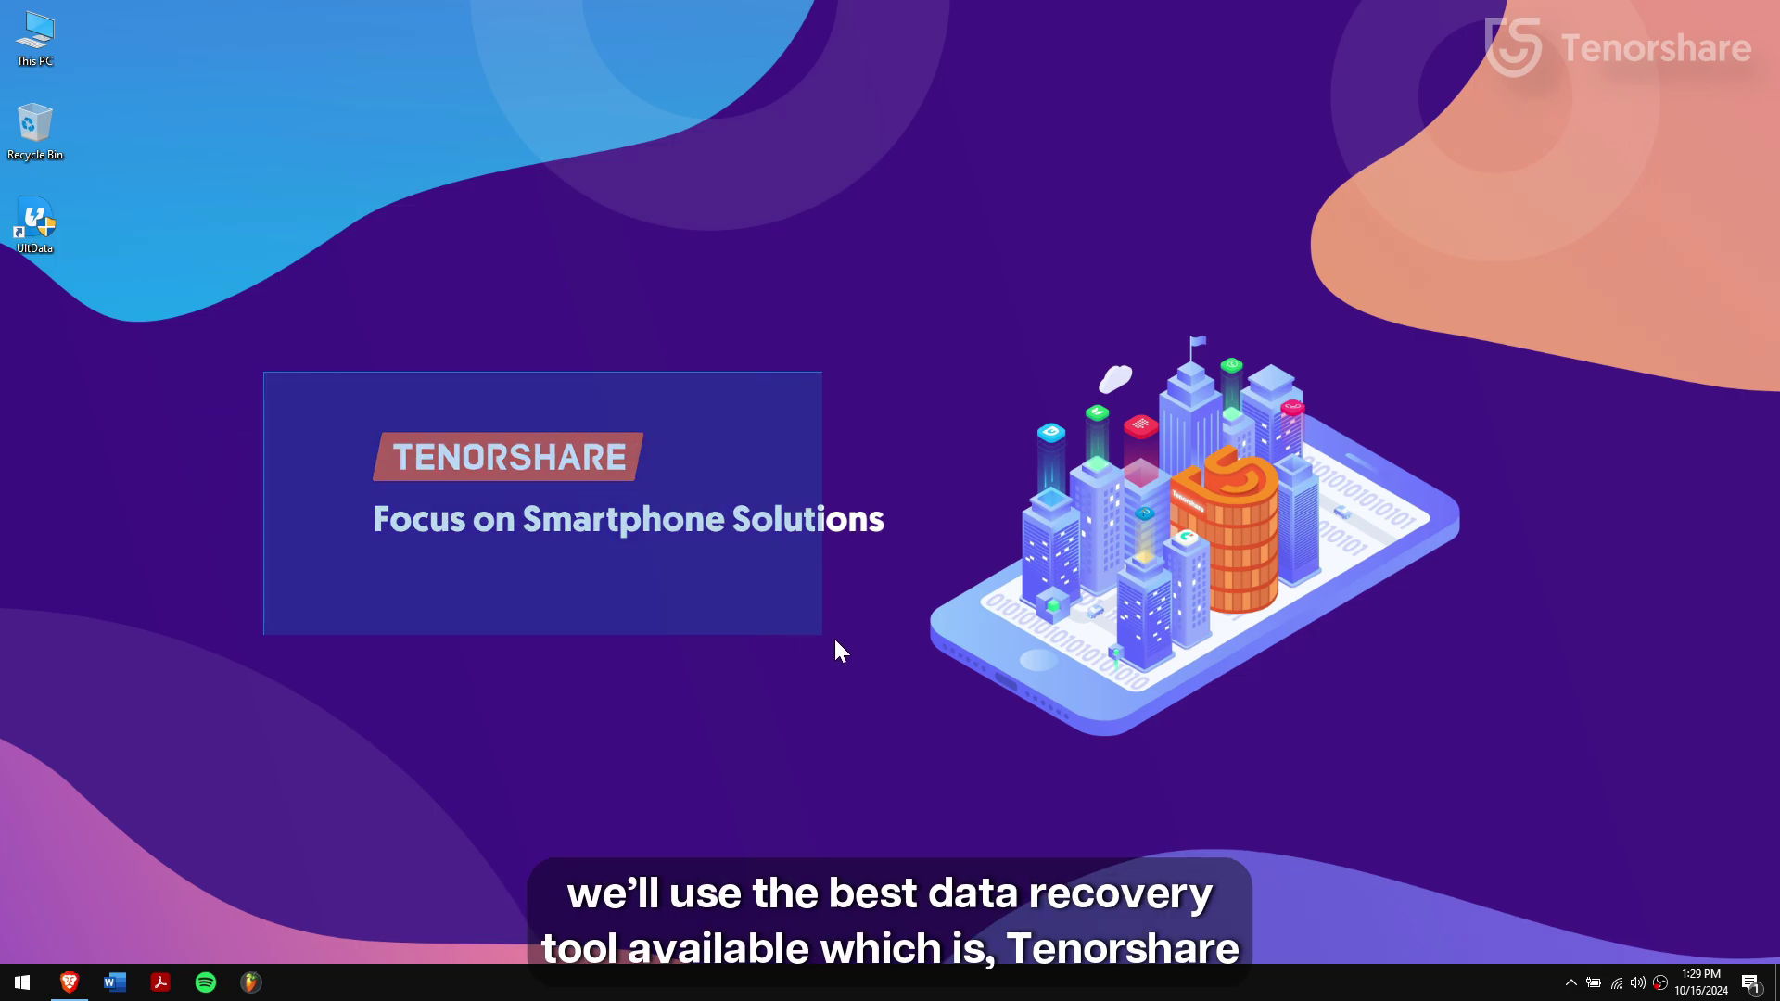
- Scroll the UltData product page down to the data-loss scenarios, then minimise Brave
click(69, 987)
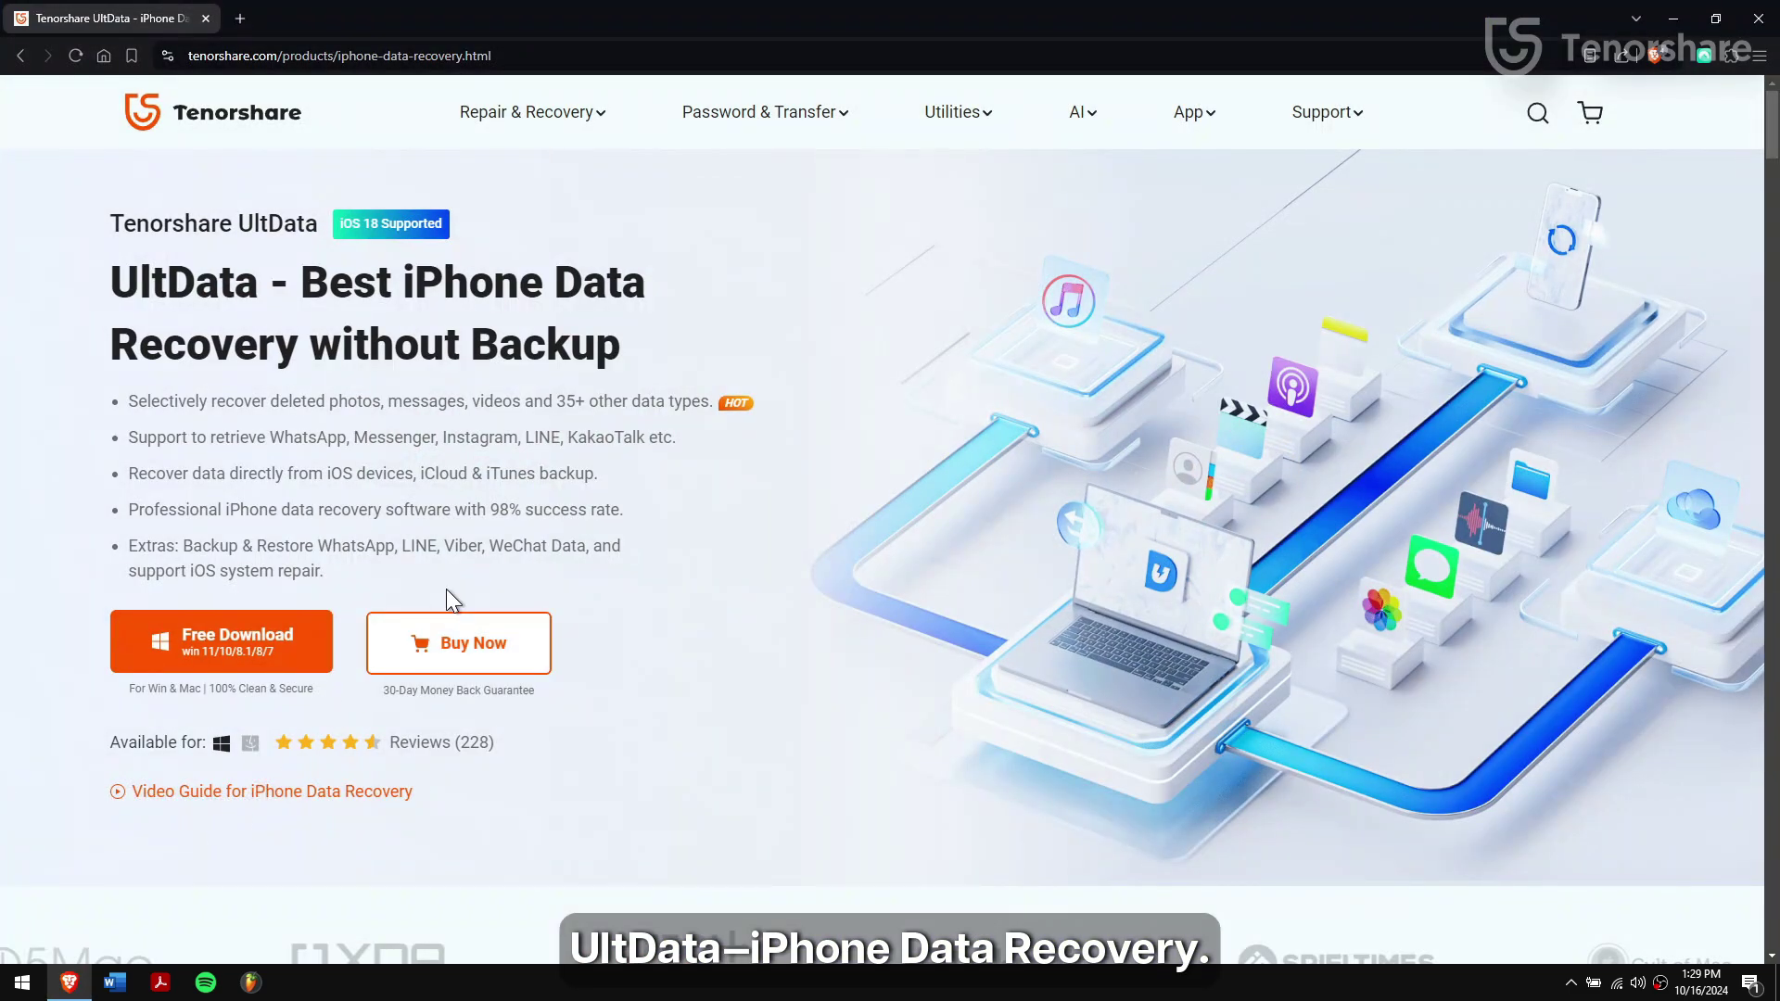
middle_click(843, 230)
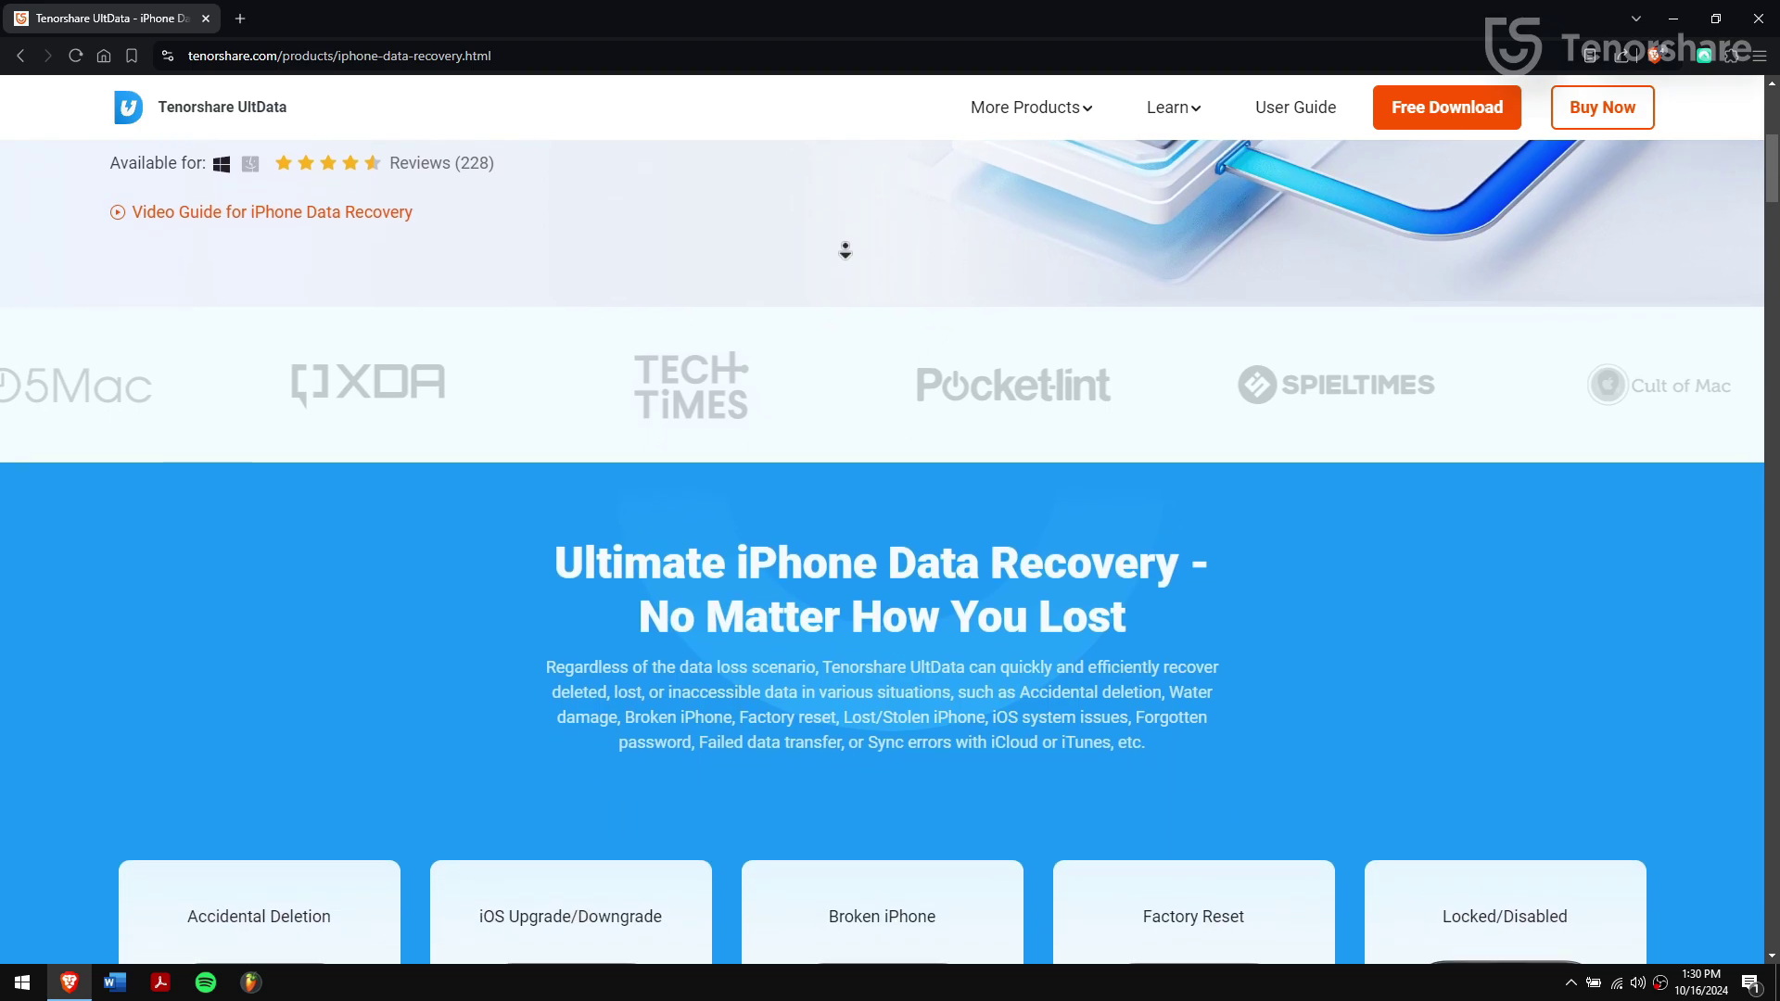
click(844, 251)
click(1674, 19)
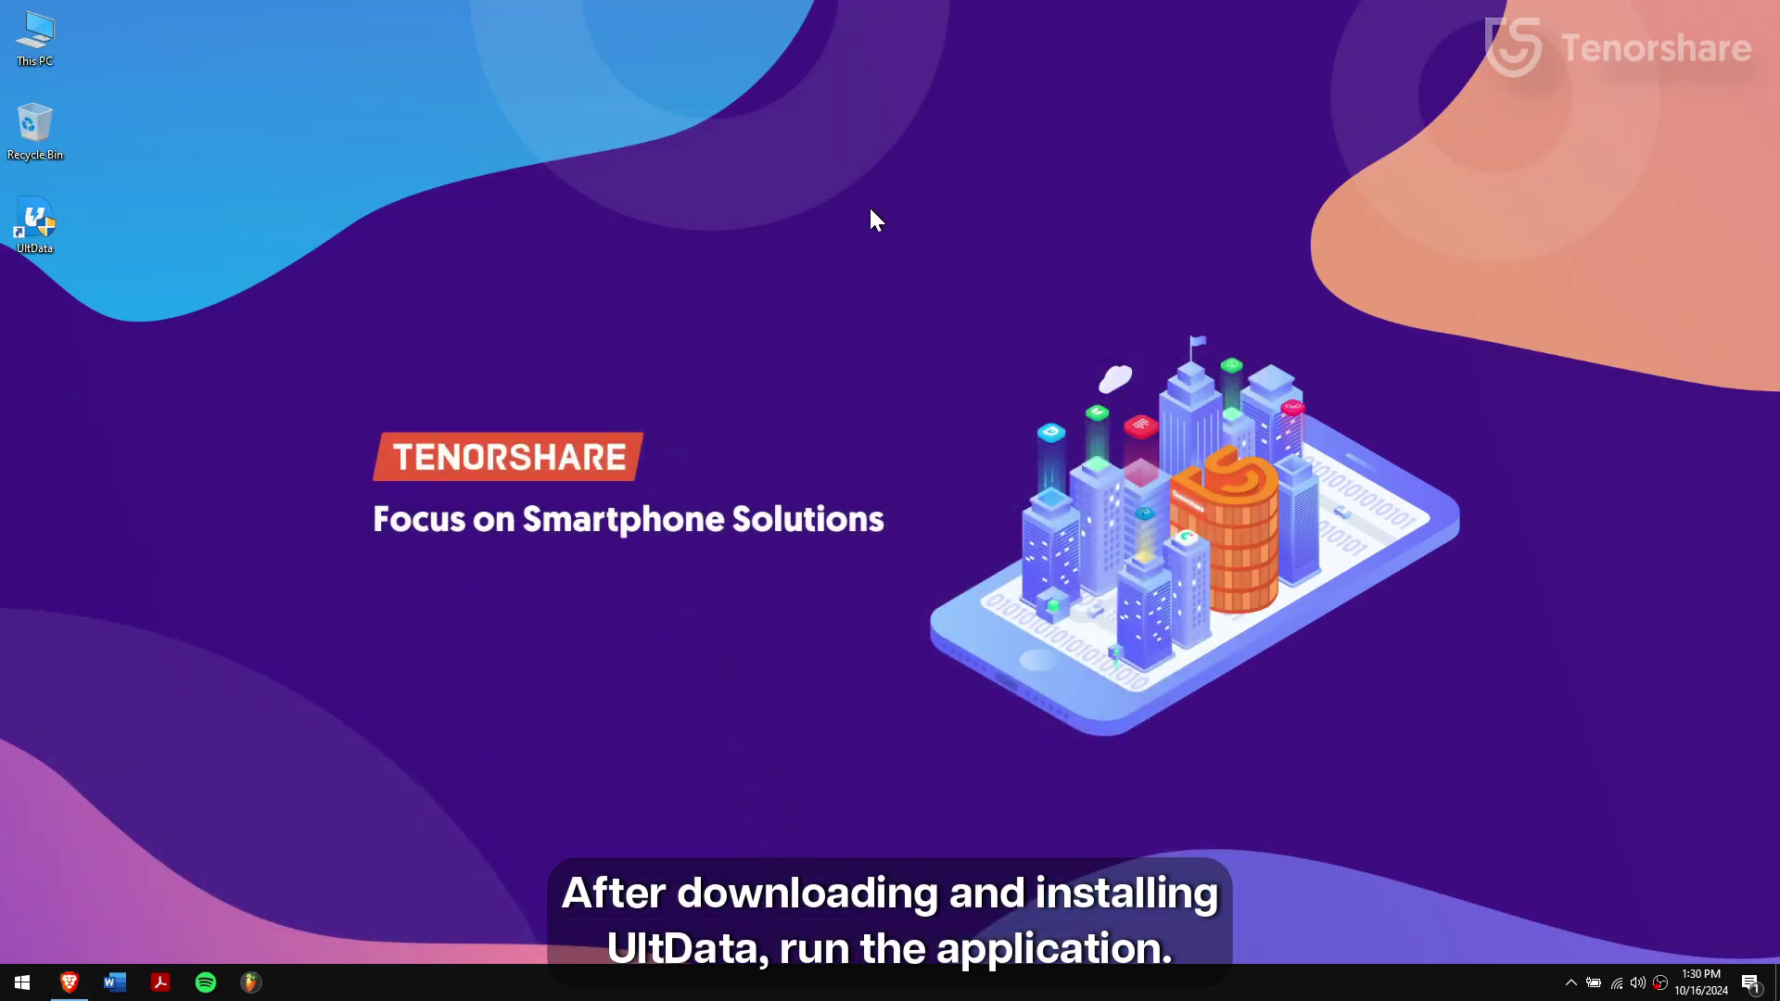
- Launch UltData for iPhone recovery and limit the file types to Safari Bookmarks and Safari History
double_click(14, 227)
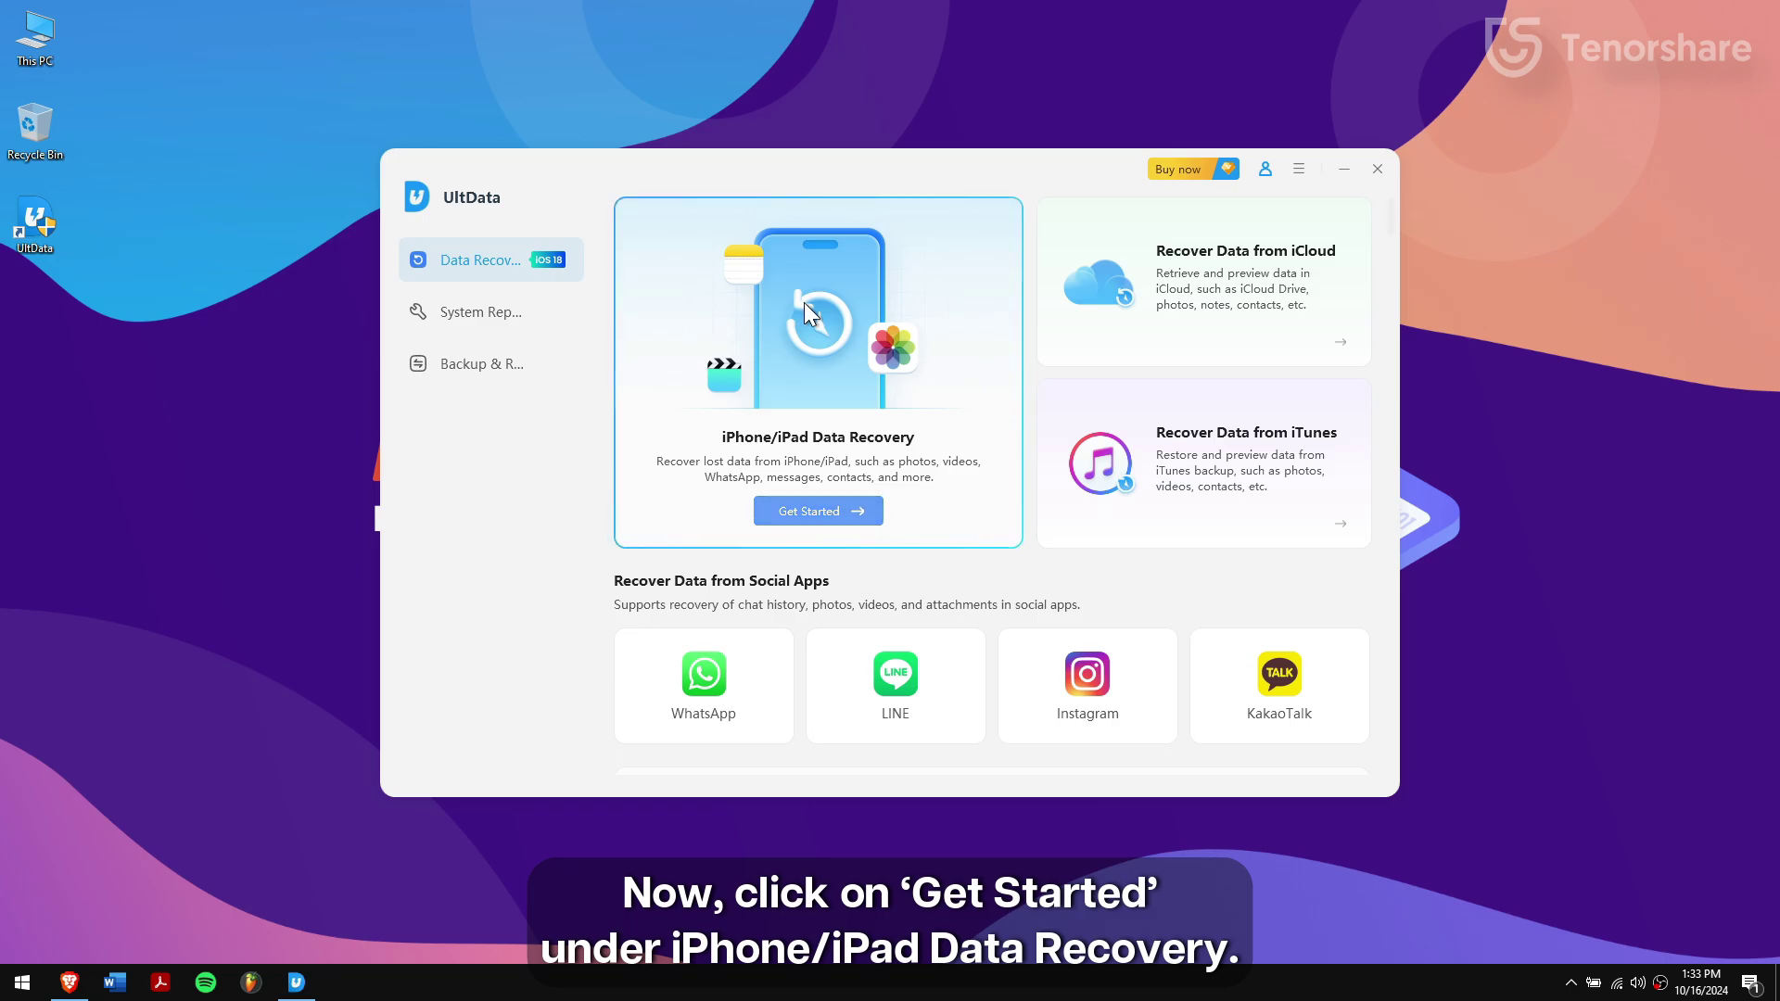
click(834, 509)
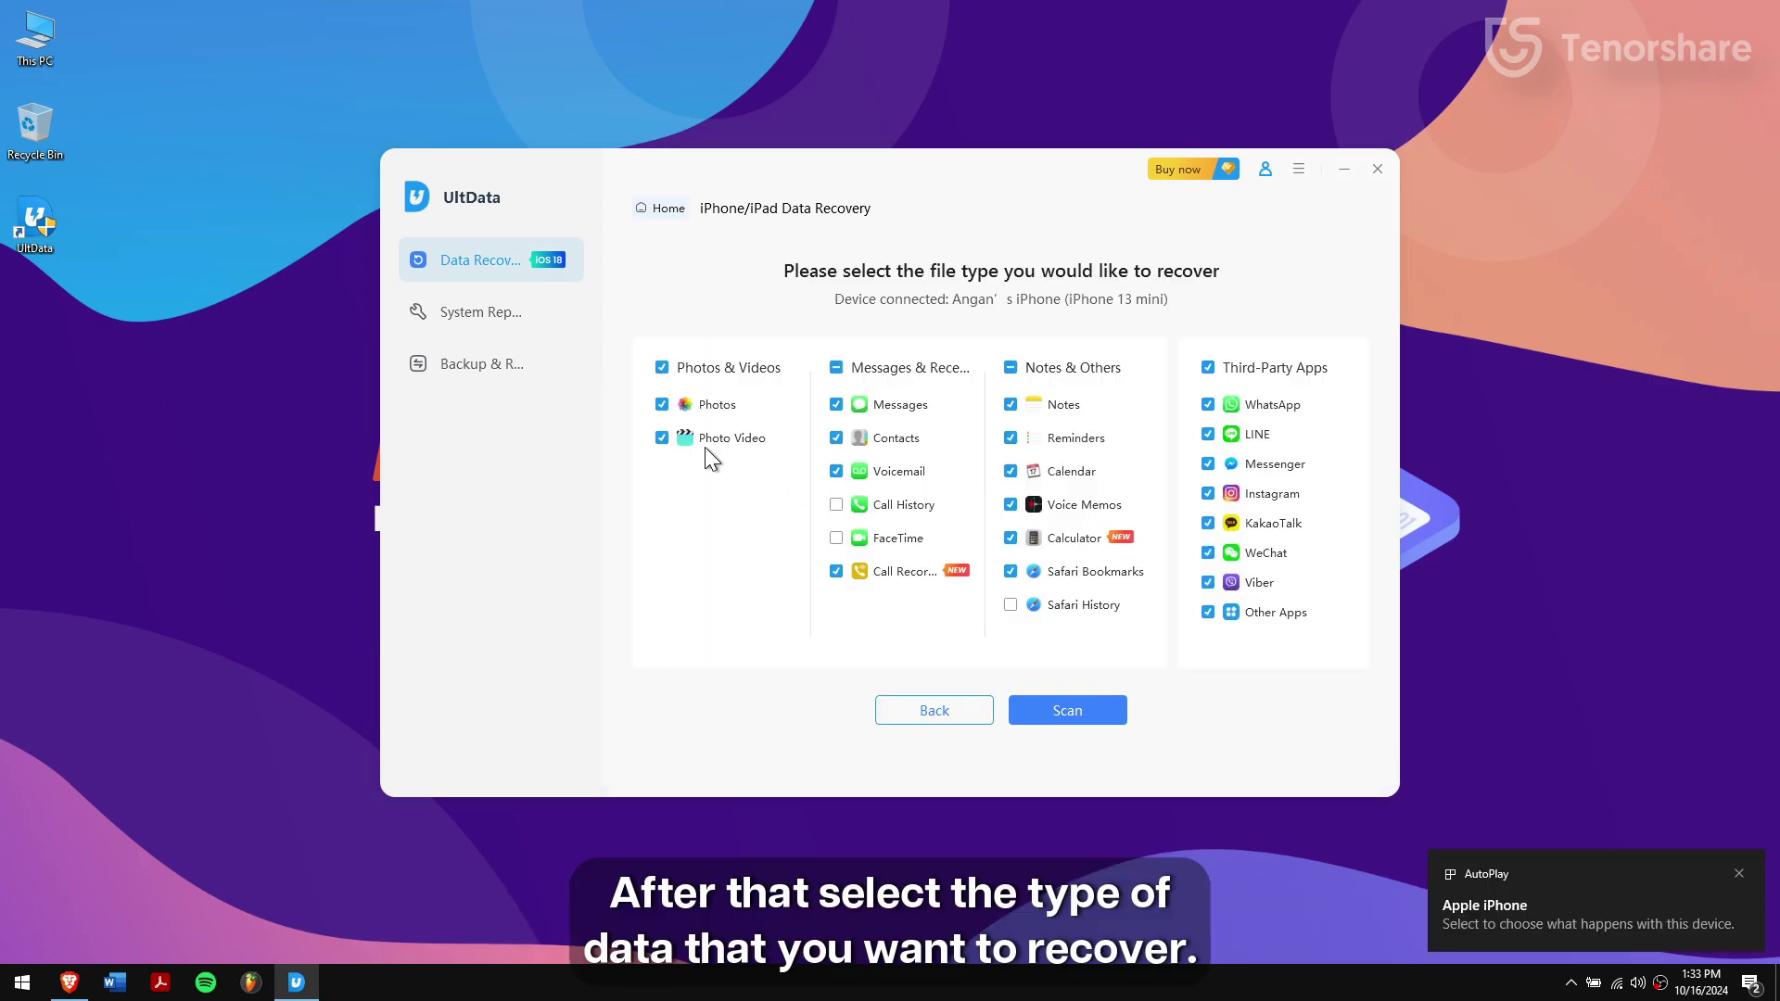
click(662, 367)
click(836, 367)
click(837, 367)
click(1010, 367)
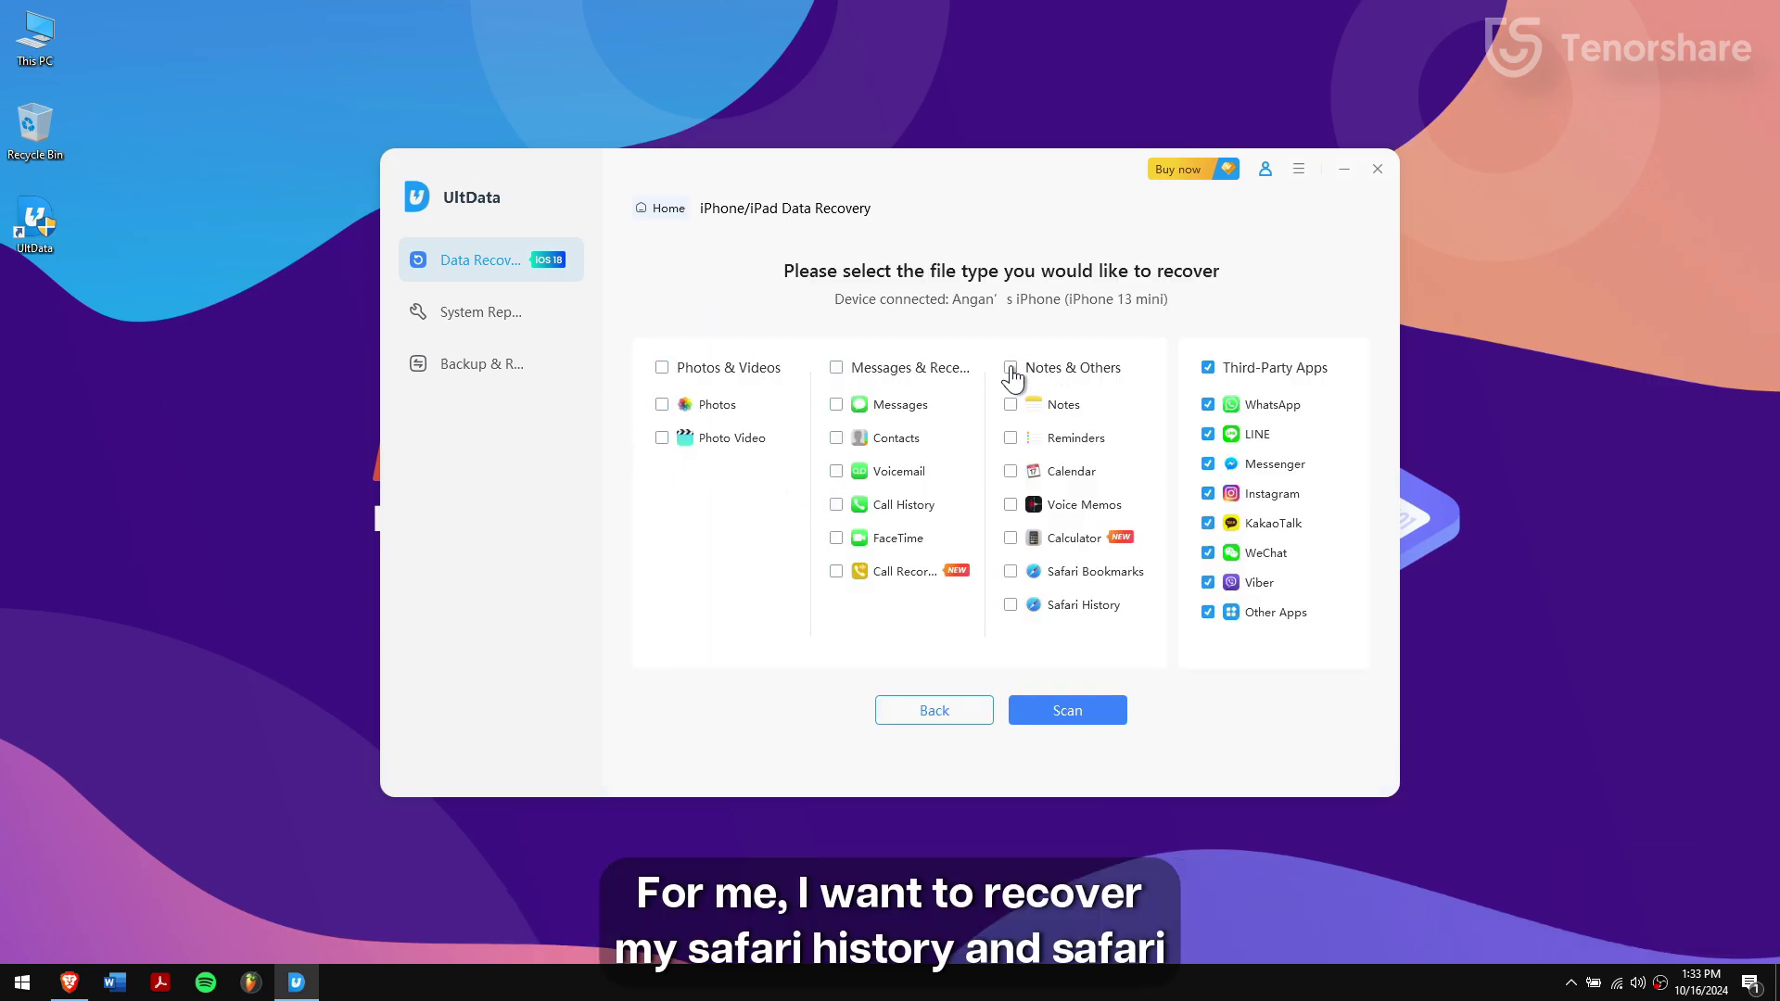
click(1208, 367)
click(1010, 571)
click(1010, 605)
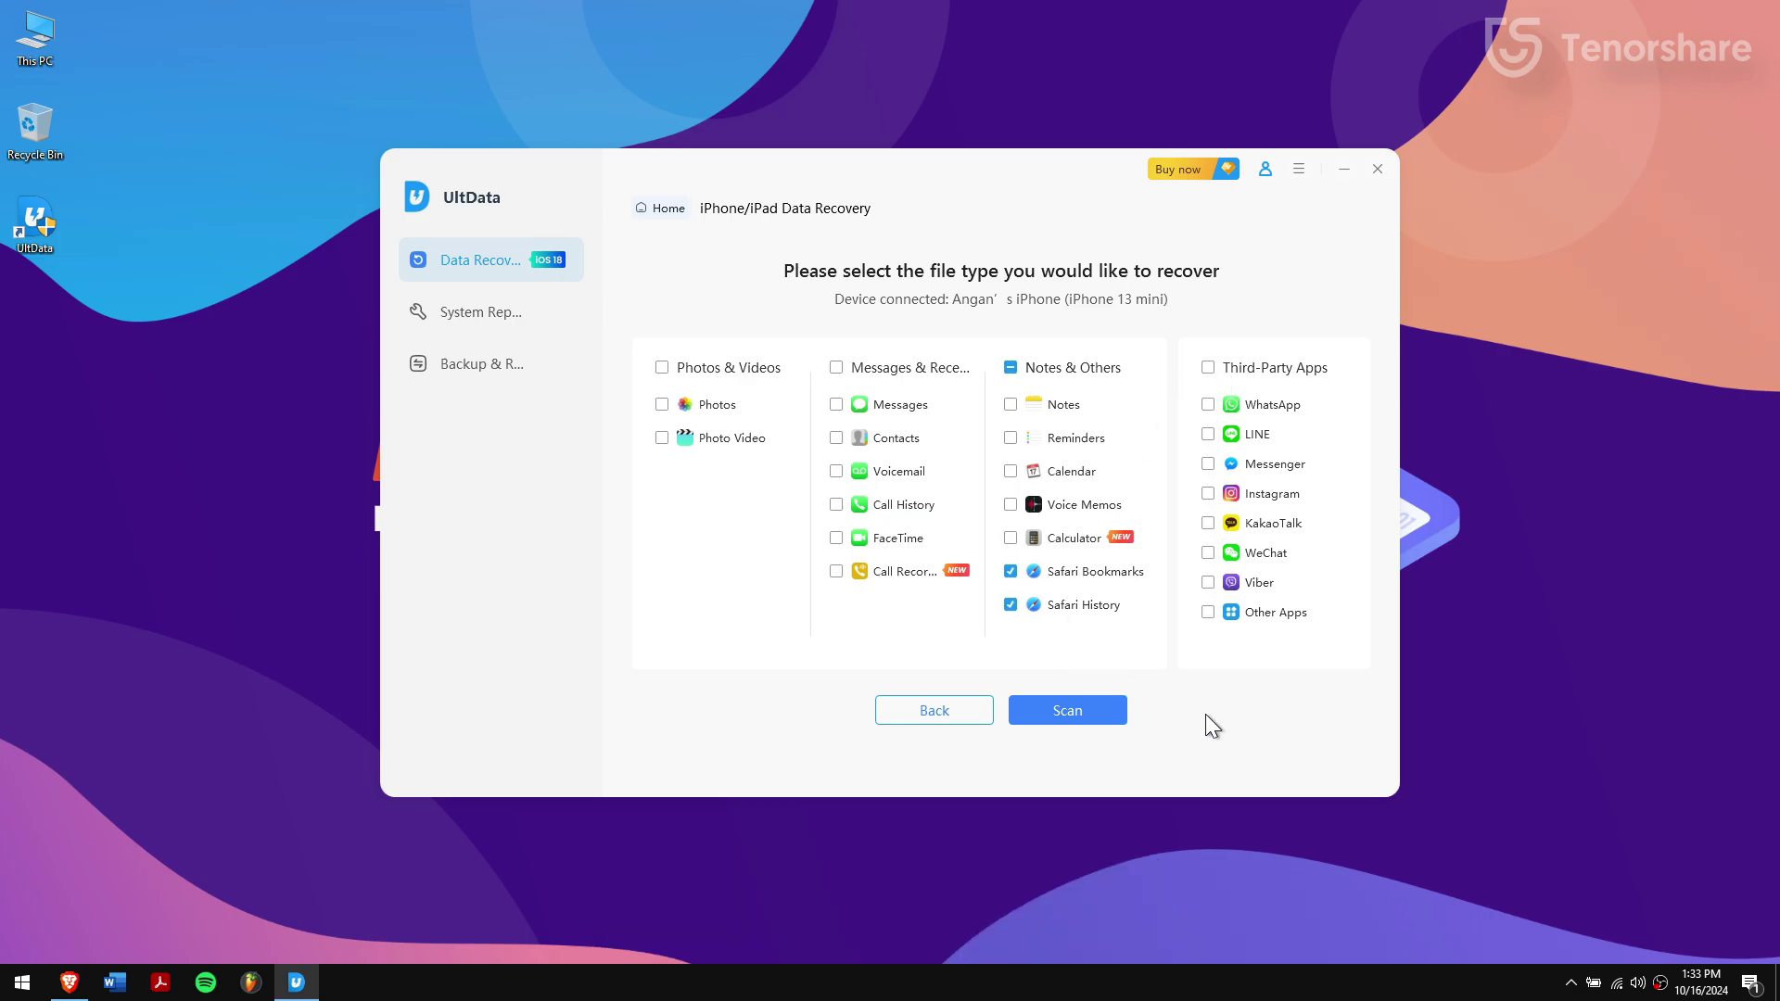
- Scan the iPhone and recover the found 'iPhone User Guide' bookmark to This PC > Desktop
click(1110, 716)
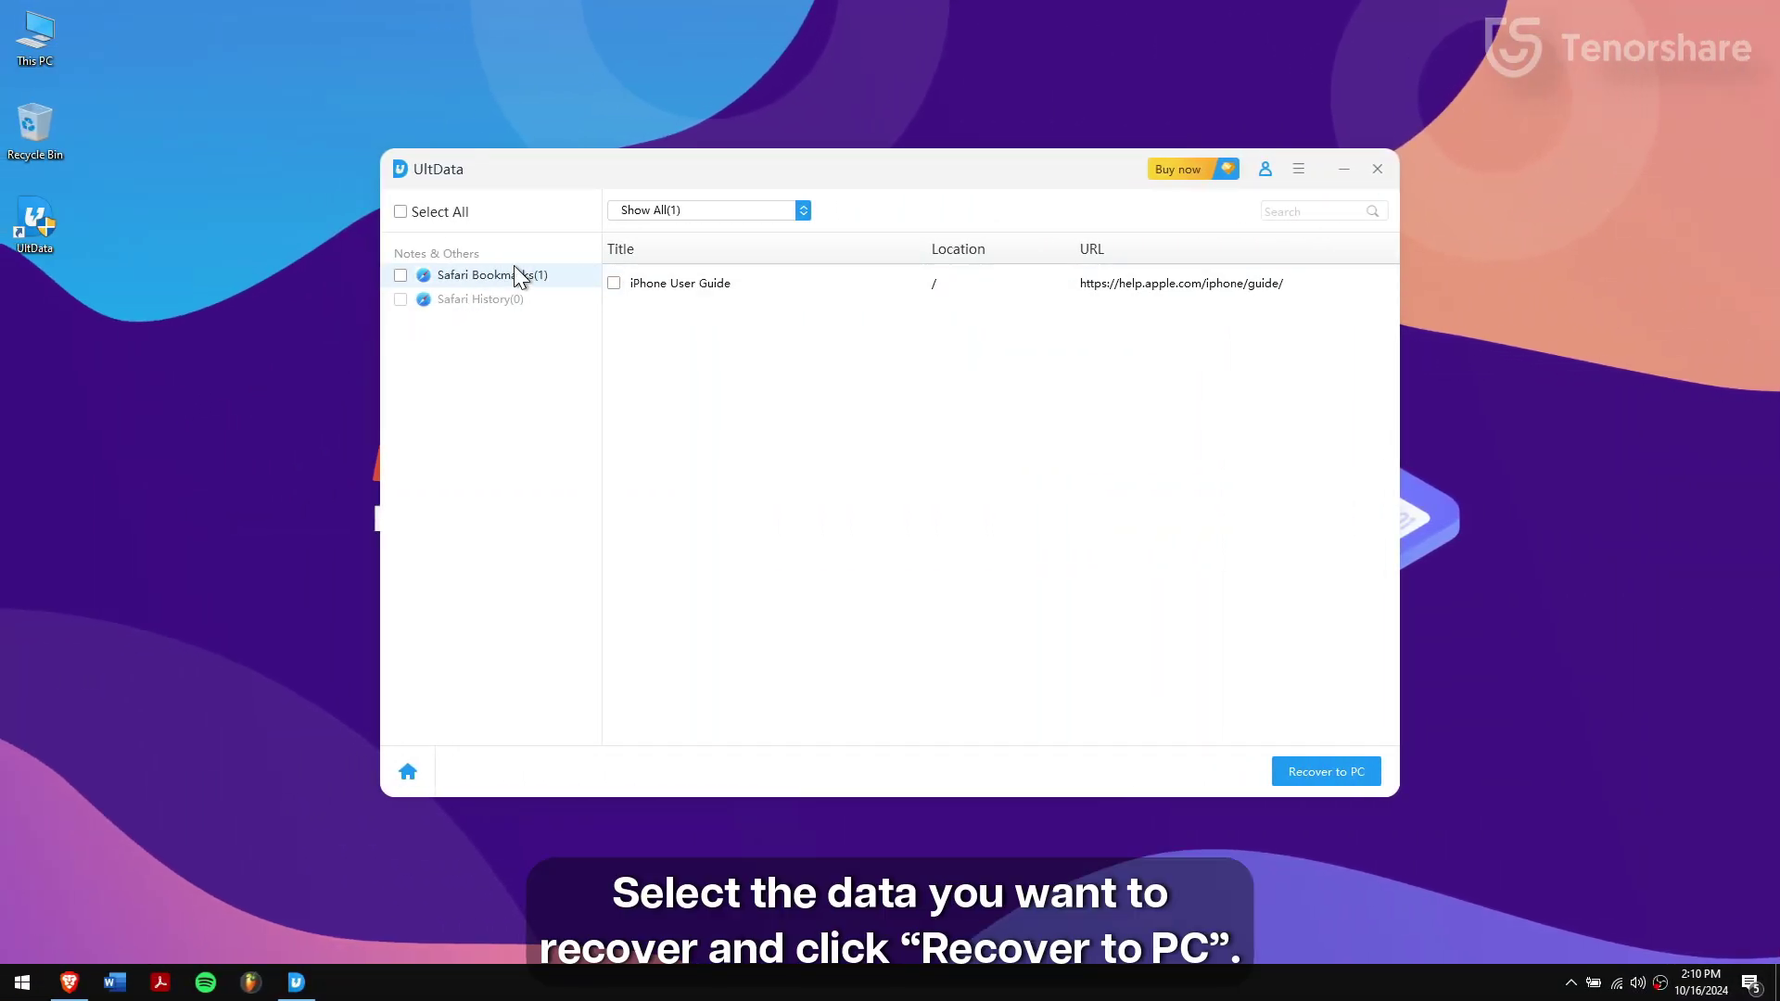
click(401, 276)
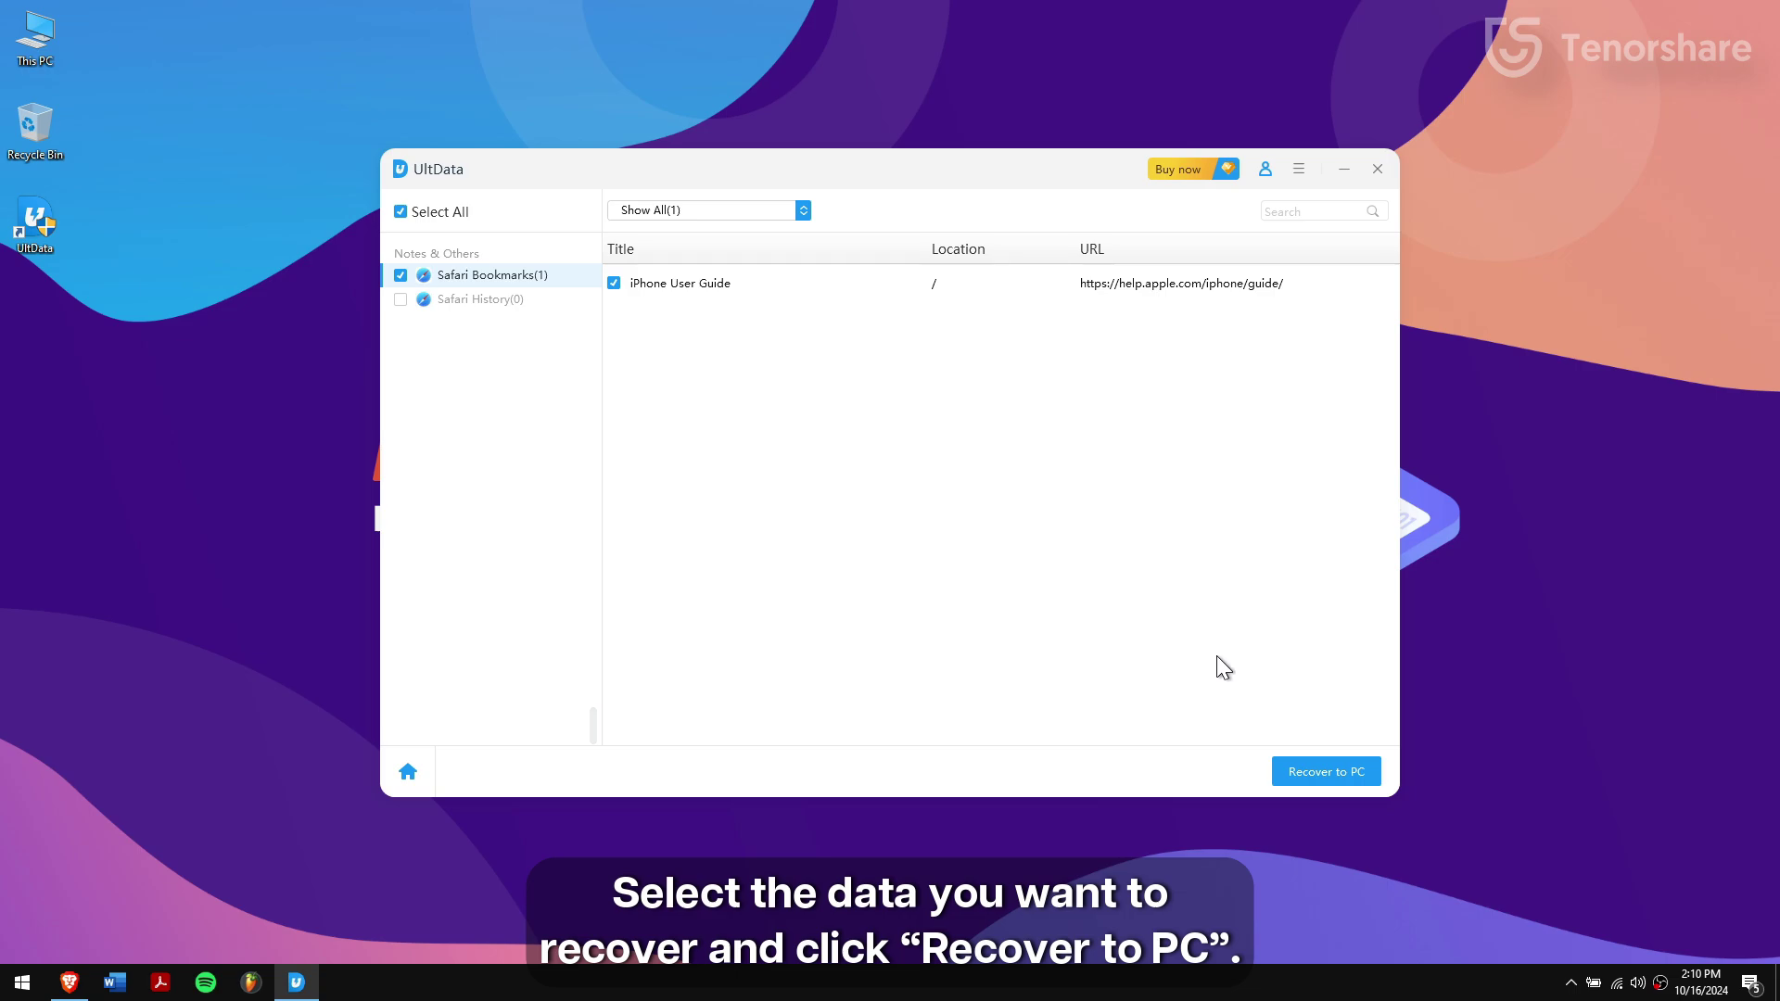
click(1346, 781)
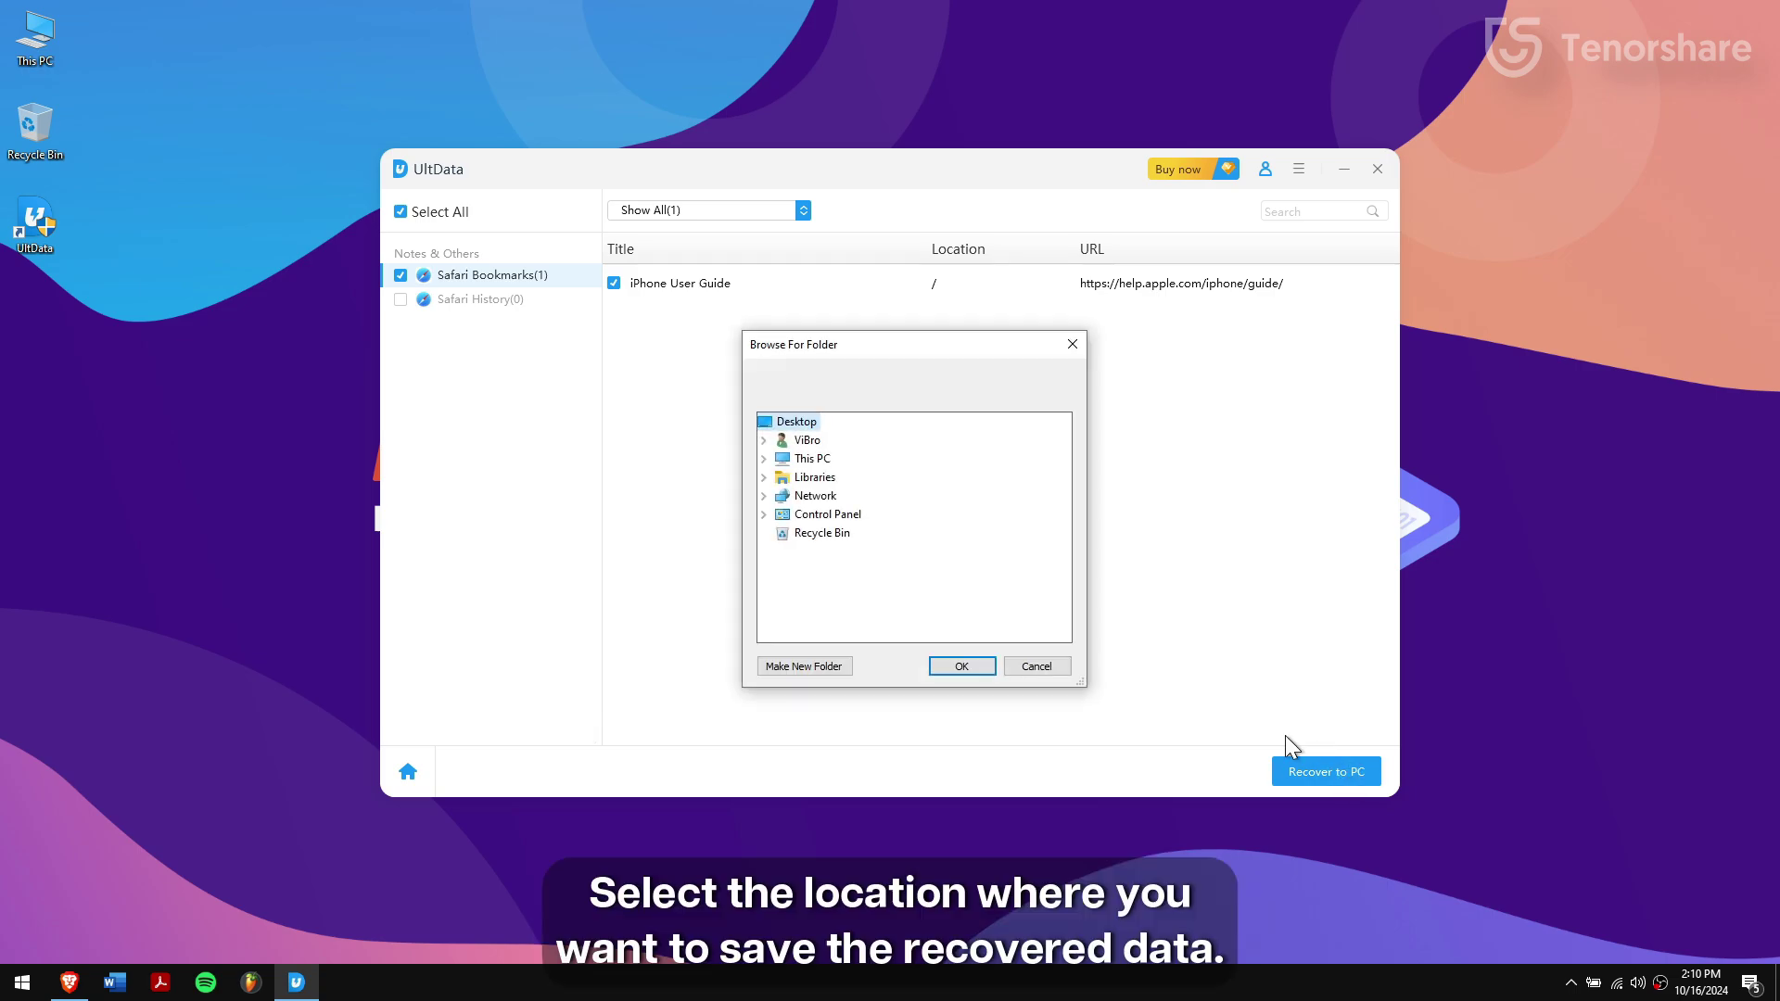
click(807, 441)
scroll(839, 537, down, 5)
click(832, 539)
click(818, 476)
click(973, 666)
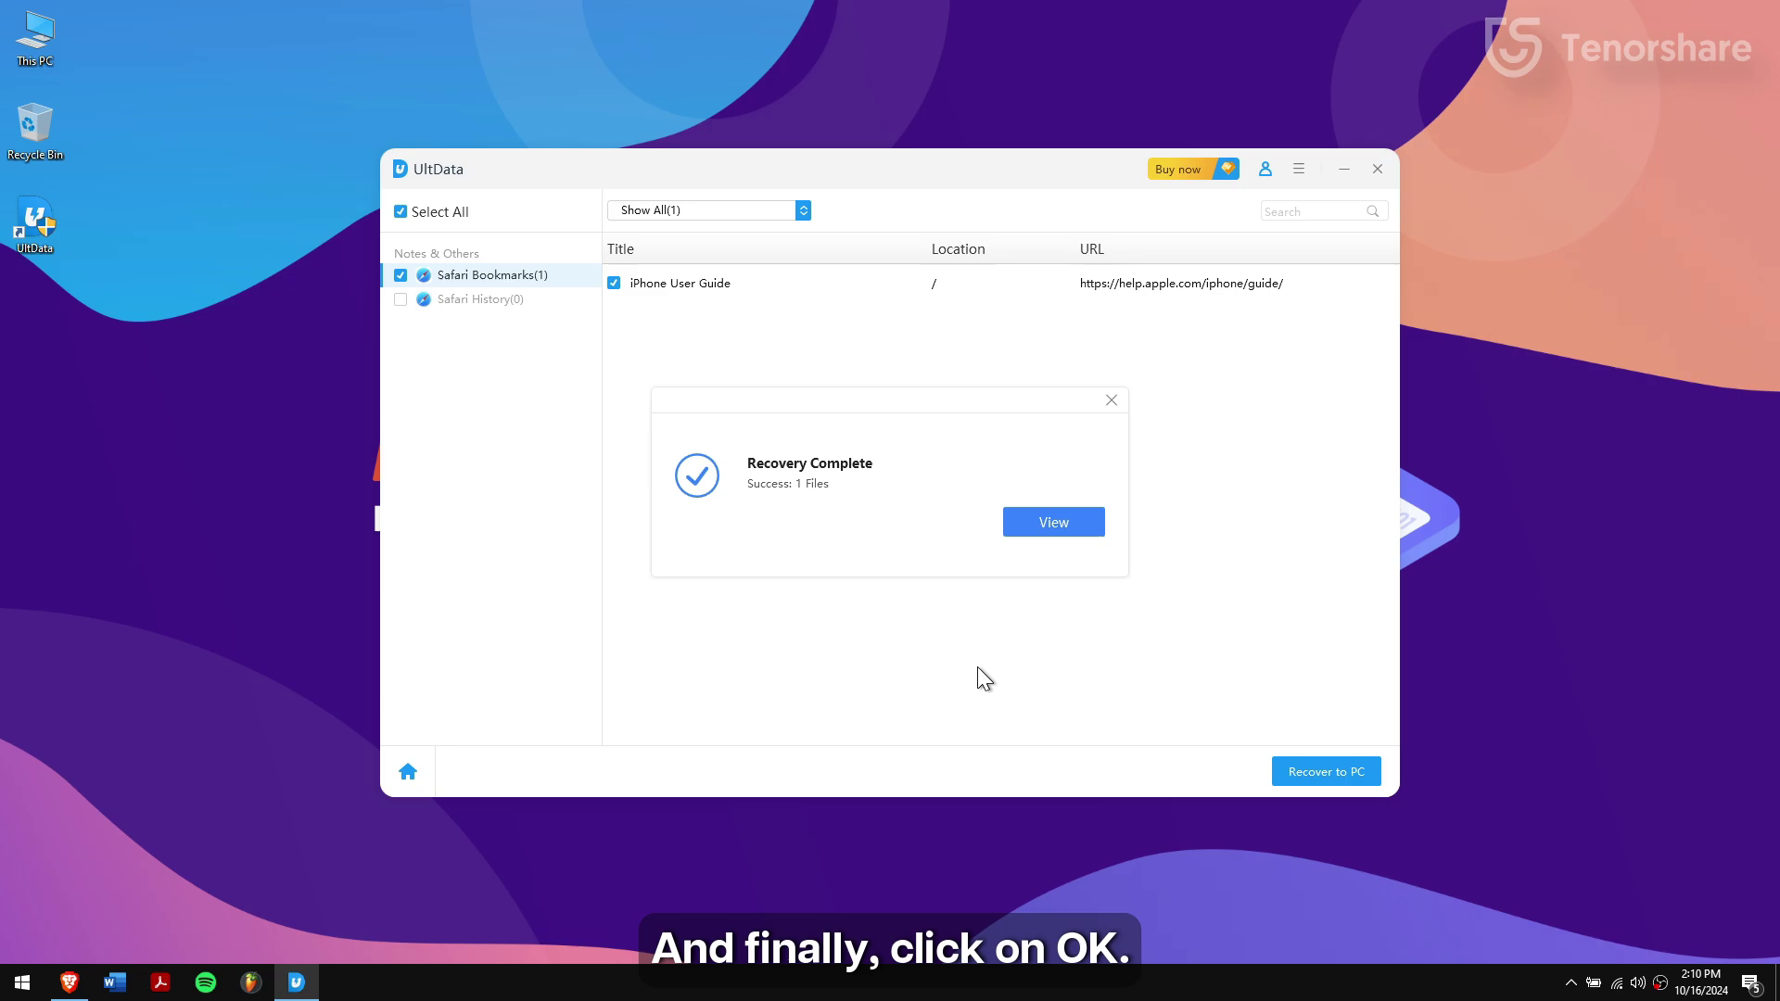
- Open the recovered Safari Bookmarks folder and select SafariBookmarks.html
click(1051, 522)
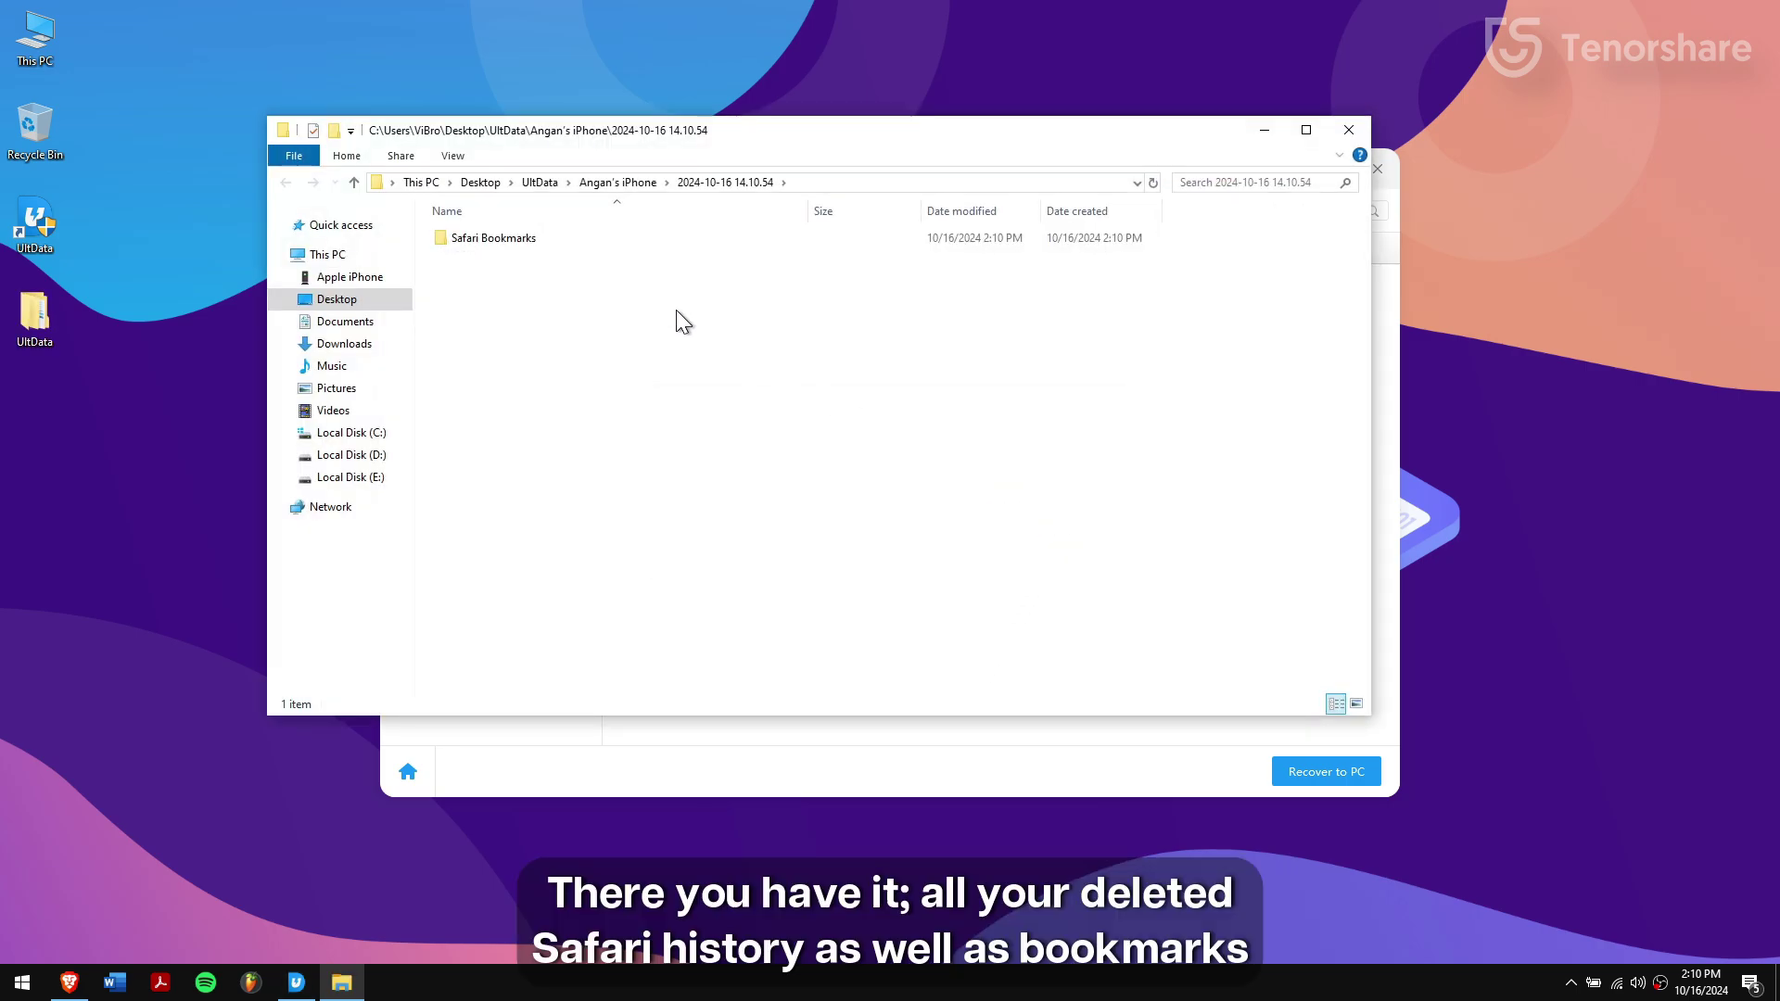
double_click(548, 241)
drag(543, 371, 615, 233)
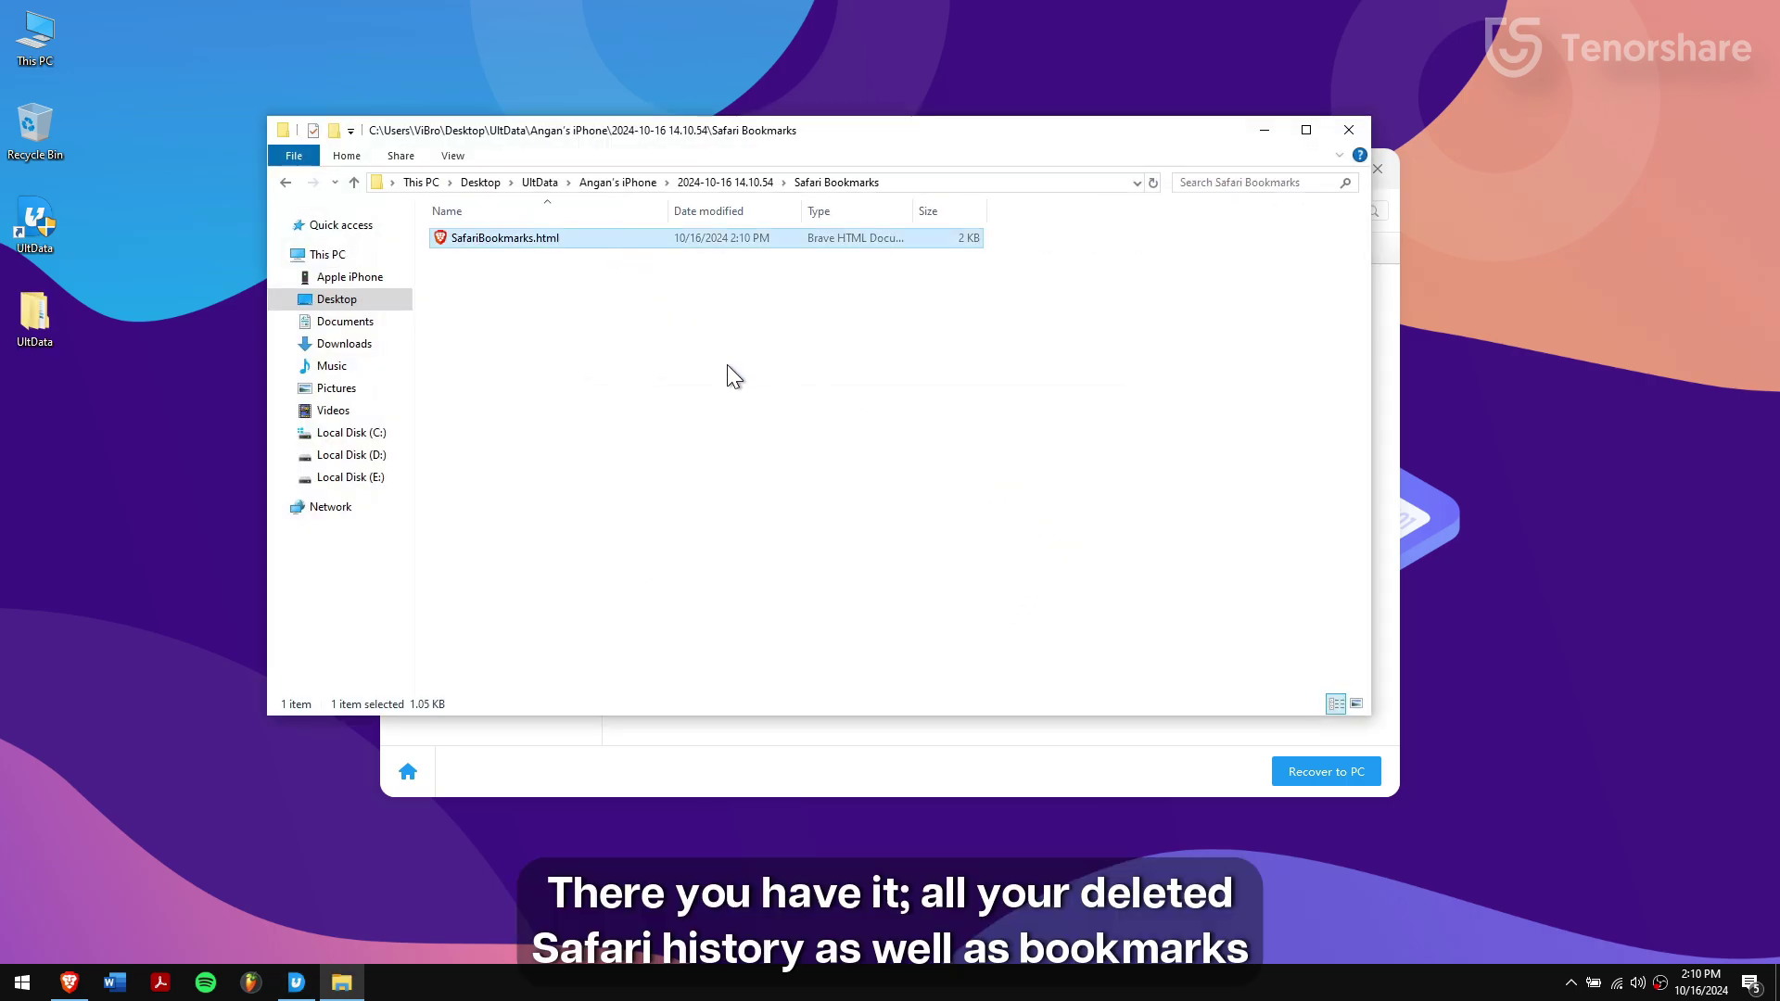
- Close File Explorer and UltData, dismissing the discount offer
click(1345, 132)
click(1371, 175)
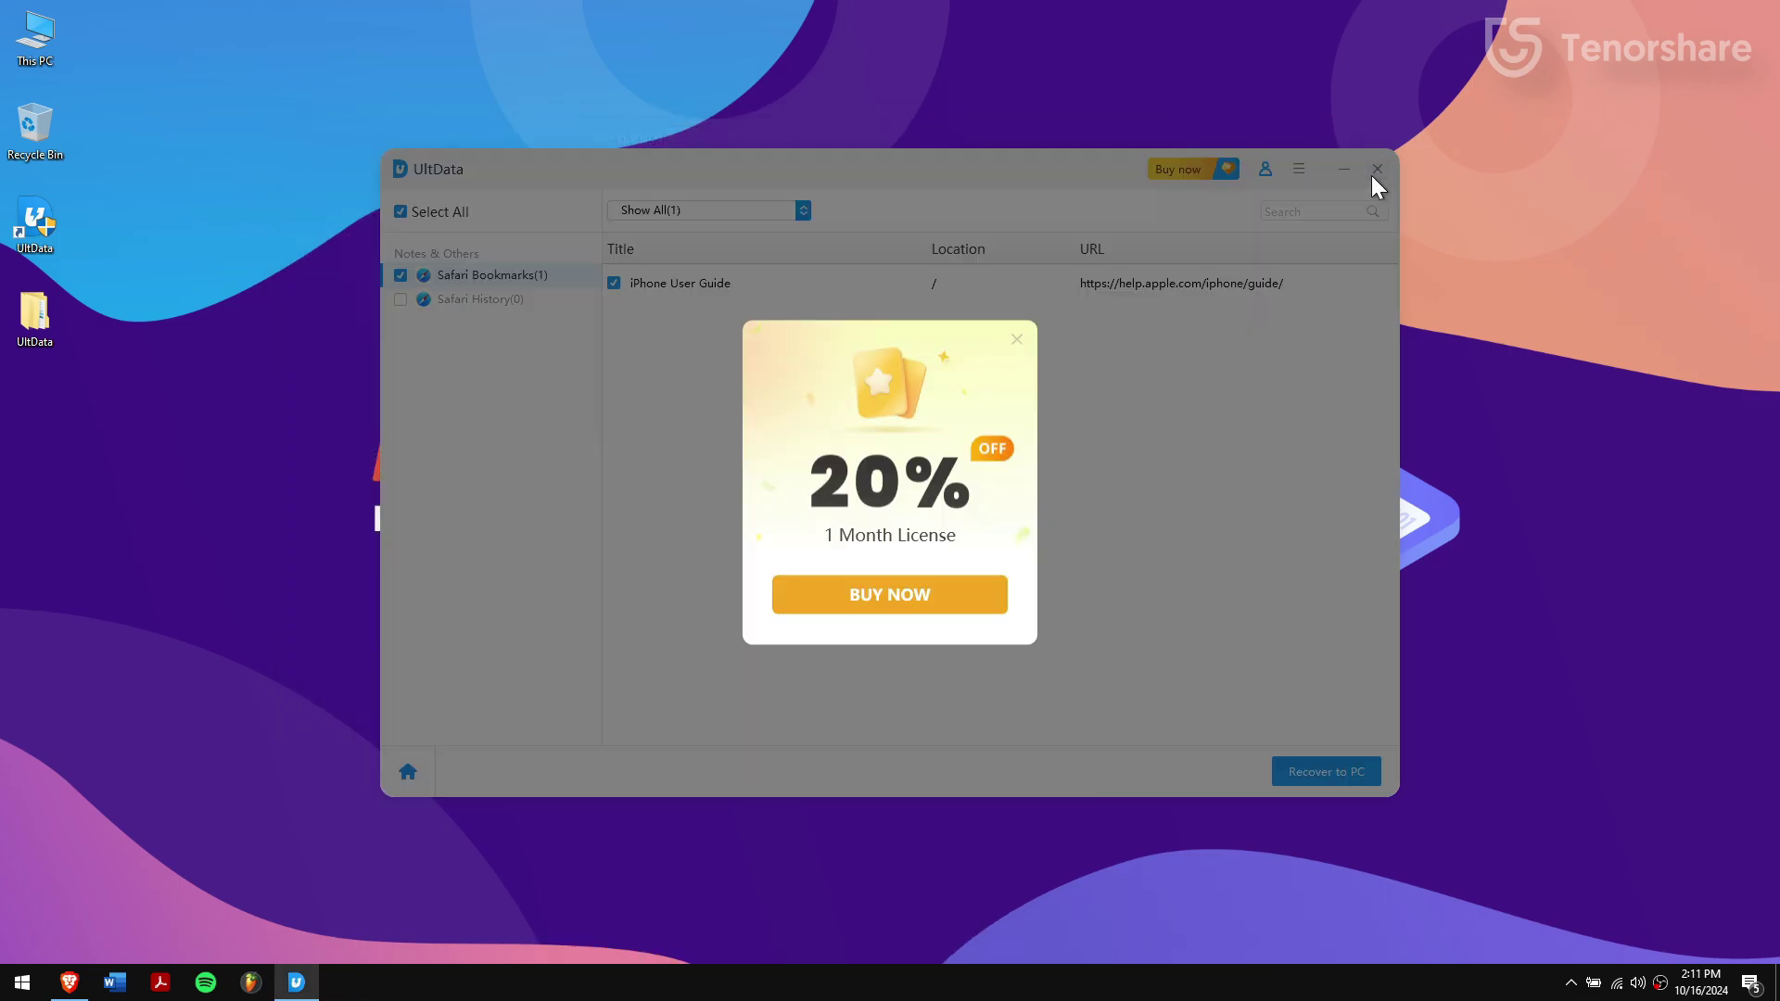
click(1016, 339)
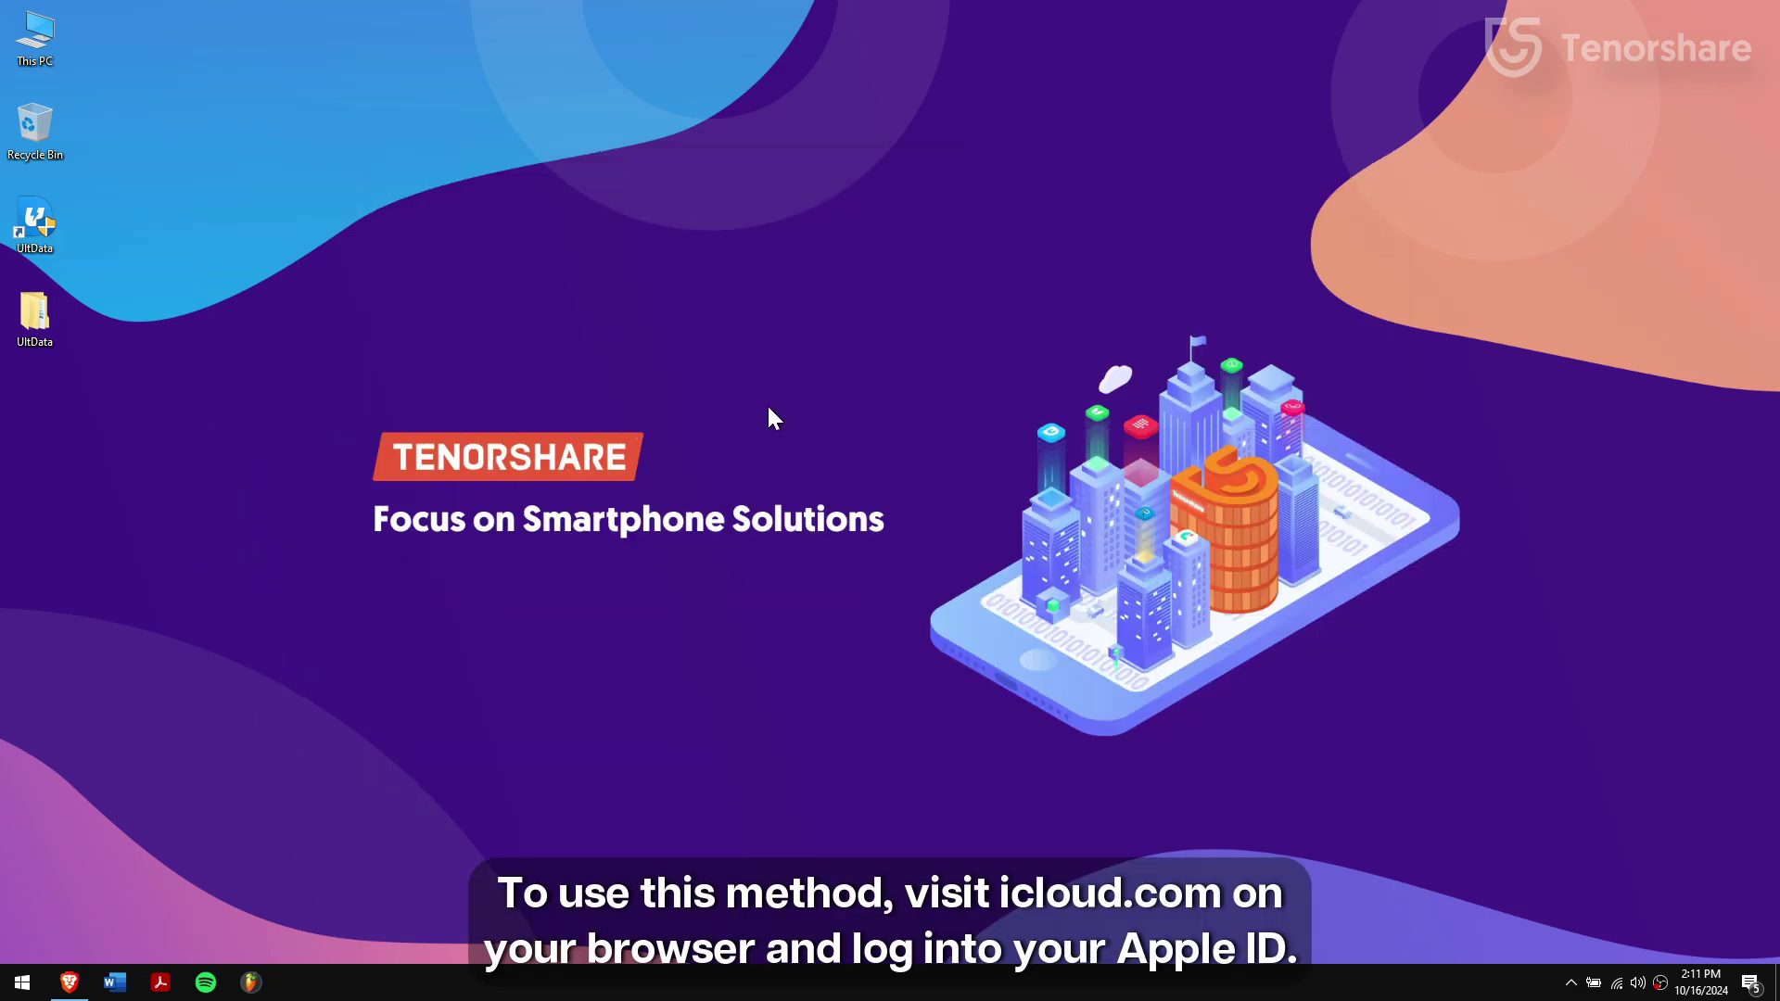
- Sign in to iCloud and go to Data Recovery via the account menu's iCloud Settings
click(69, 982)
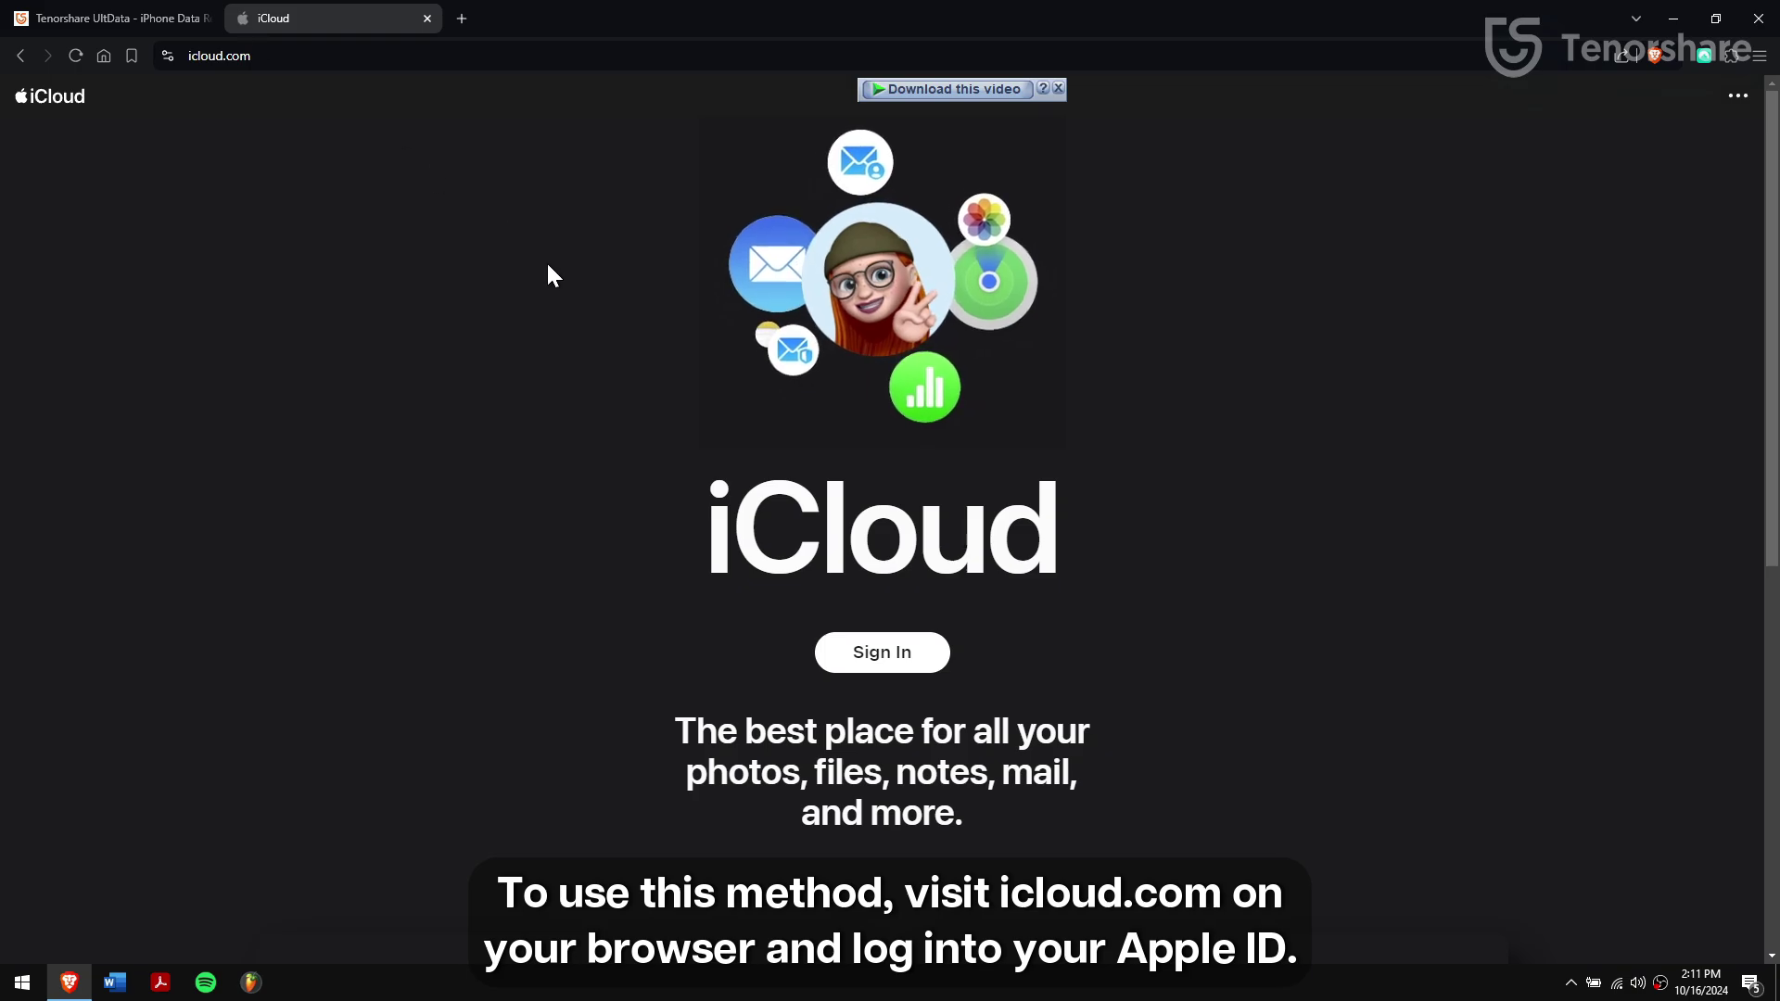
click(905, 654)
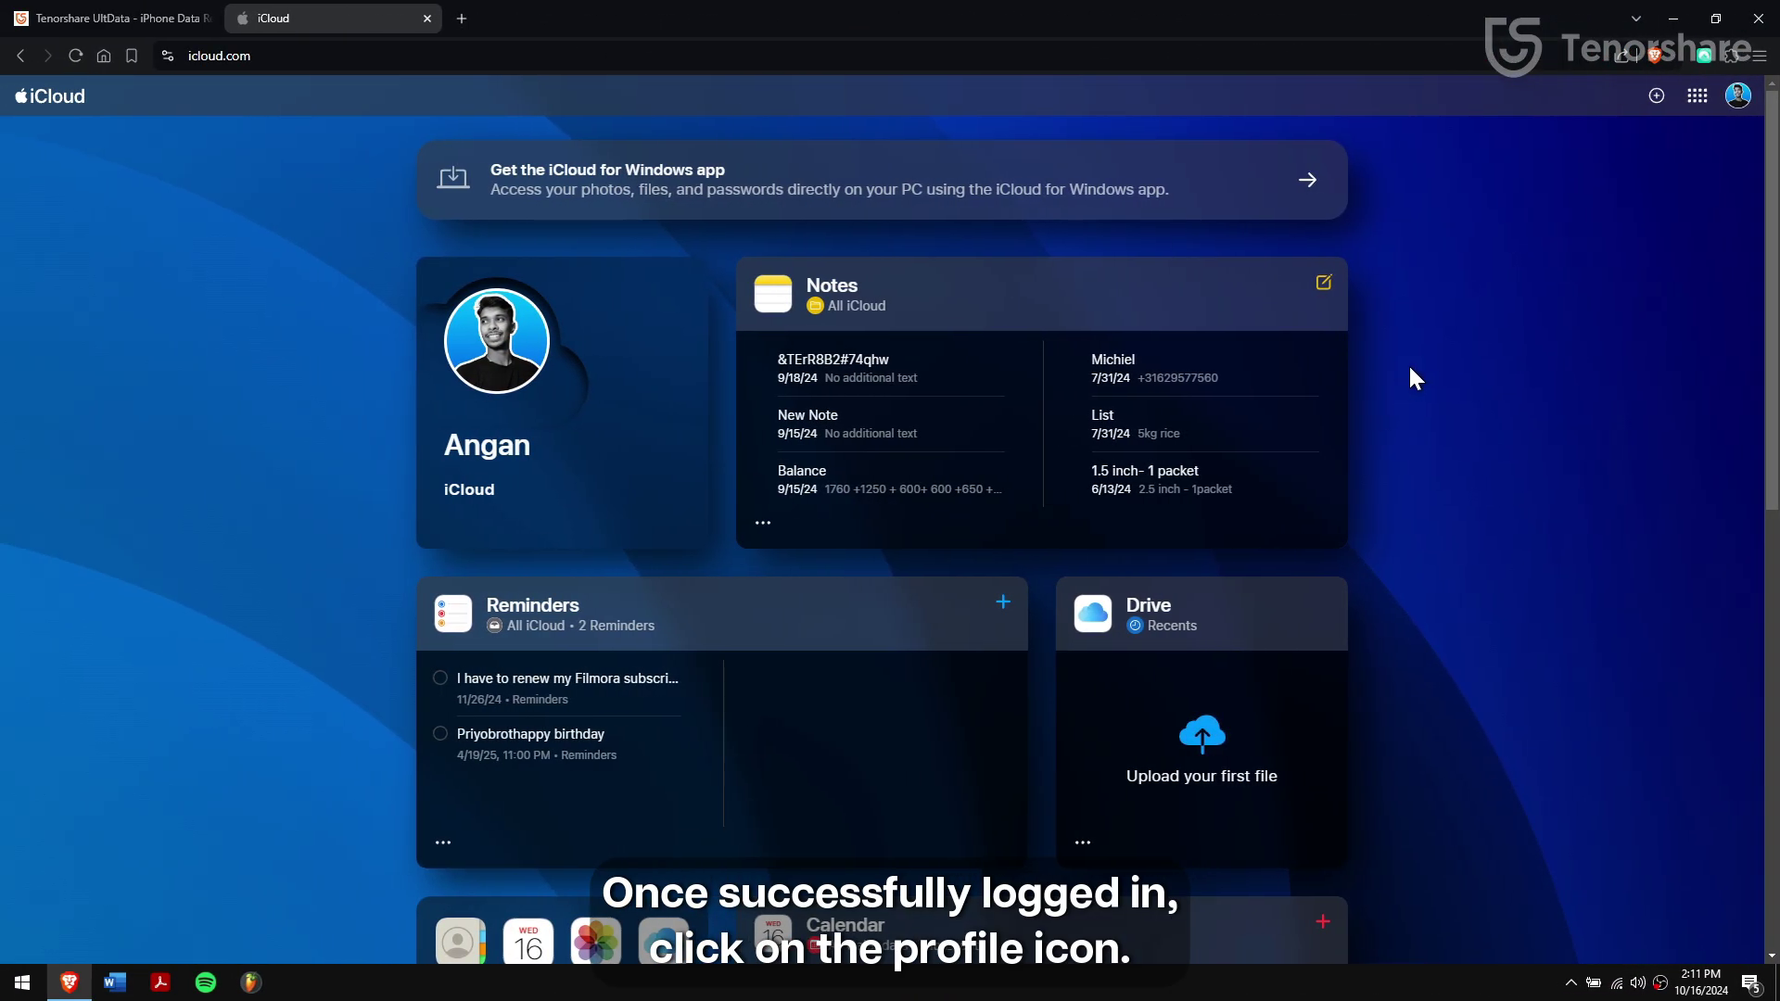
click(1747, 96)
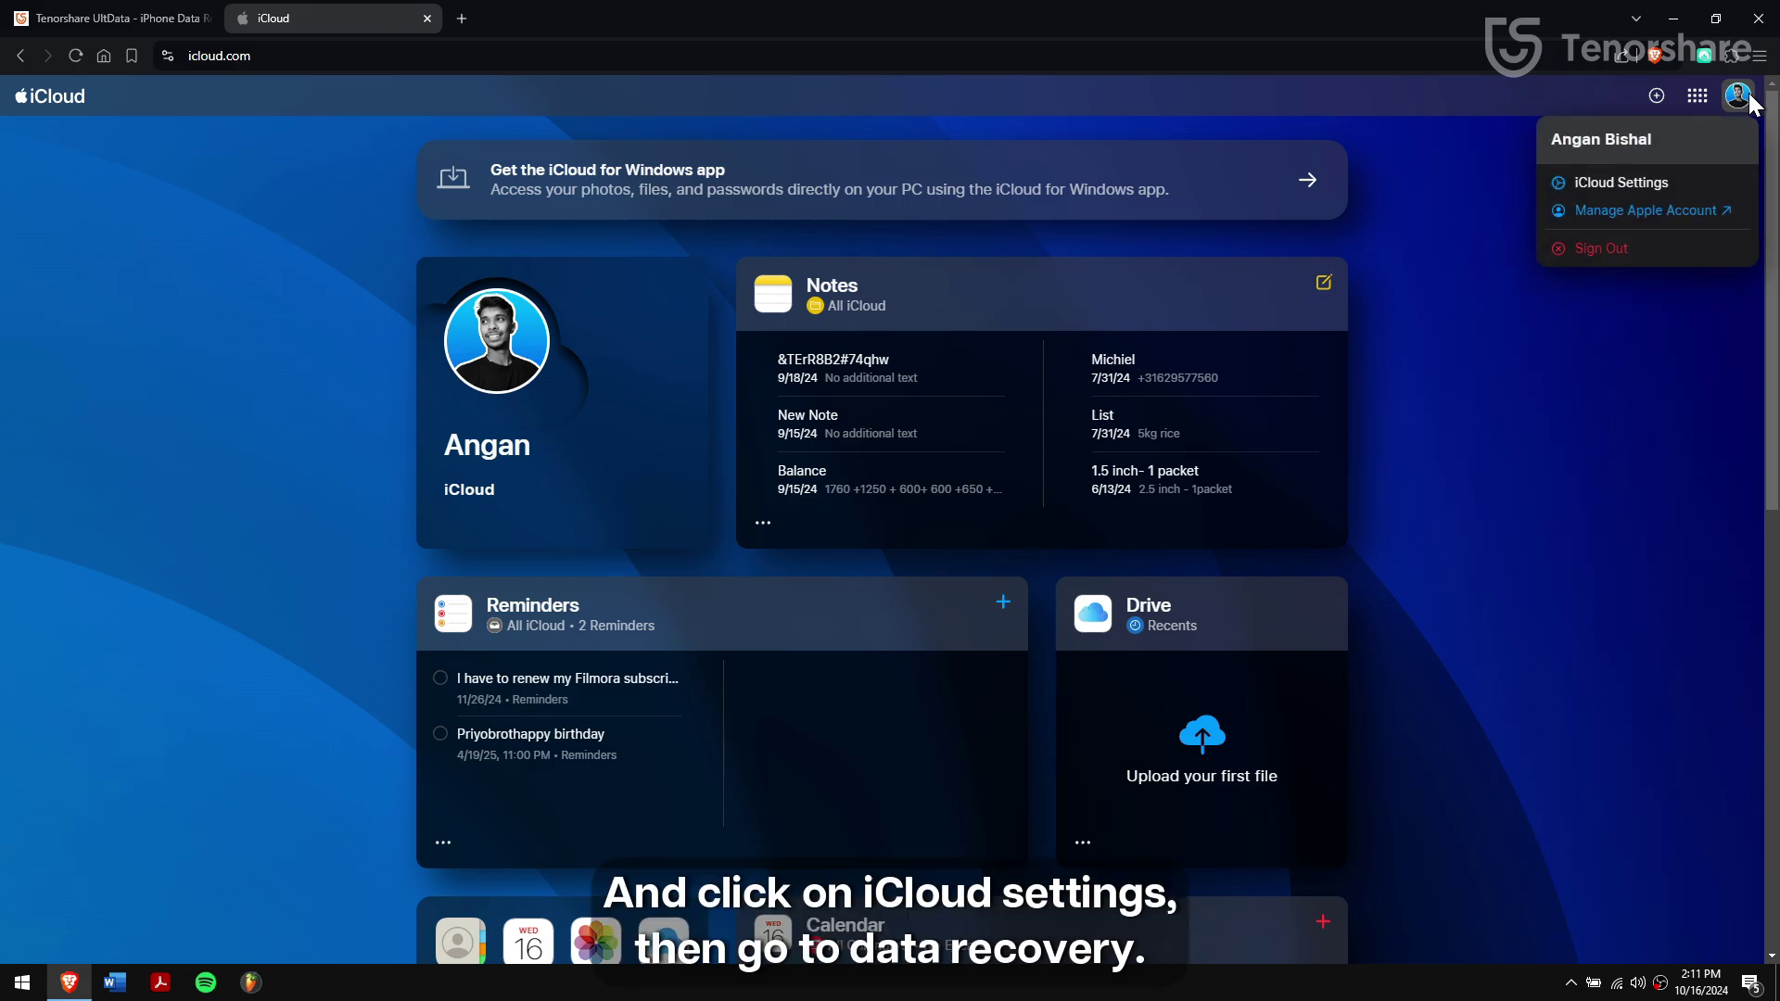
click(1630, 181)
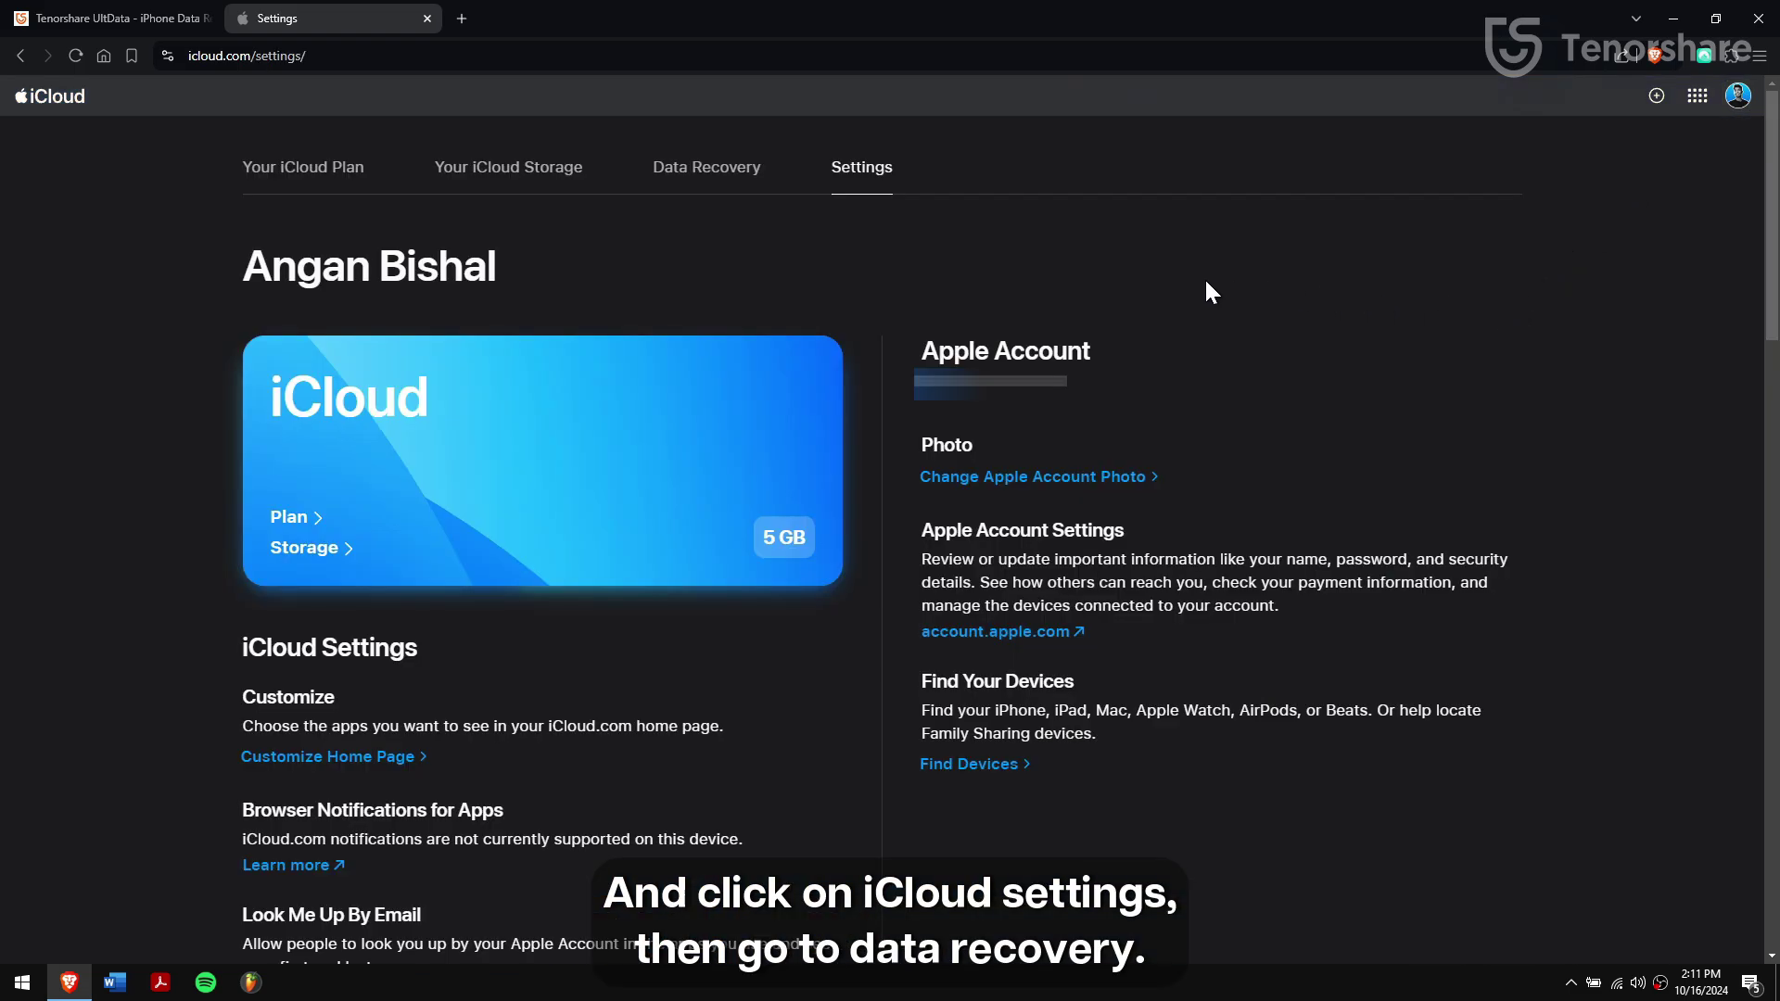
click(701, 181)
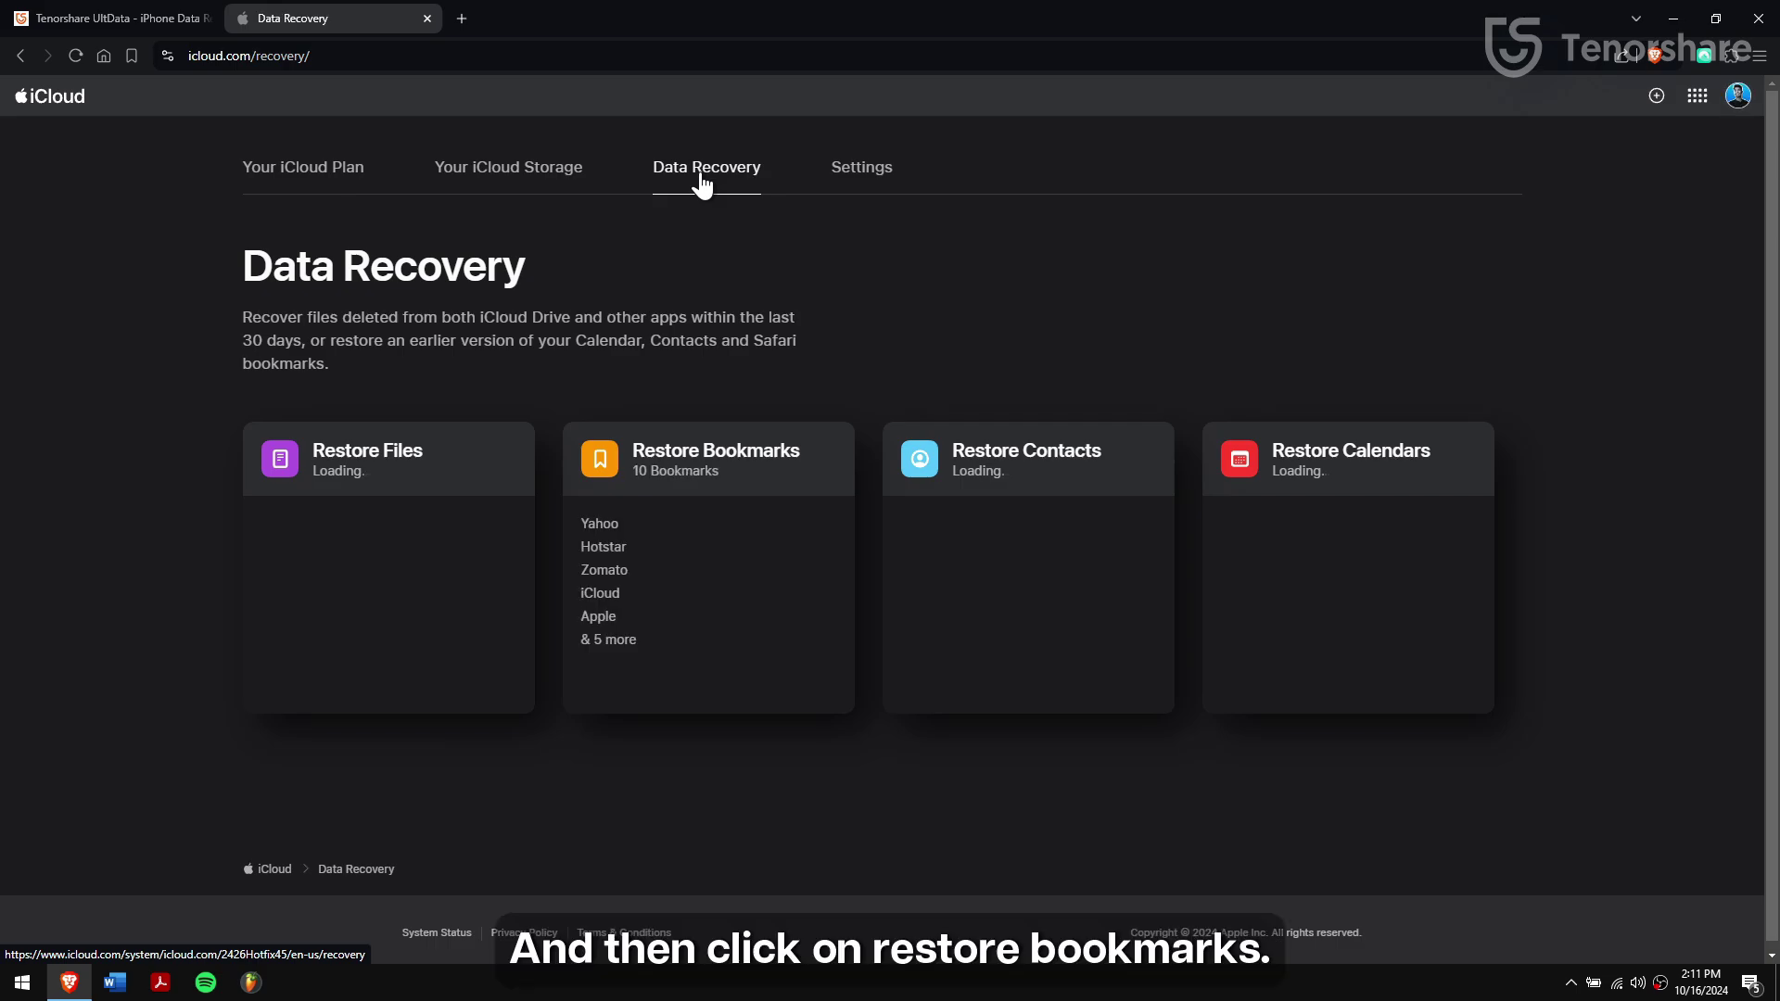
- Restore the deleted Yahoo, Hotstar and Zomato bookmarks, then close the bookmark list
click(762, 455)
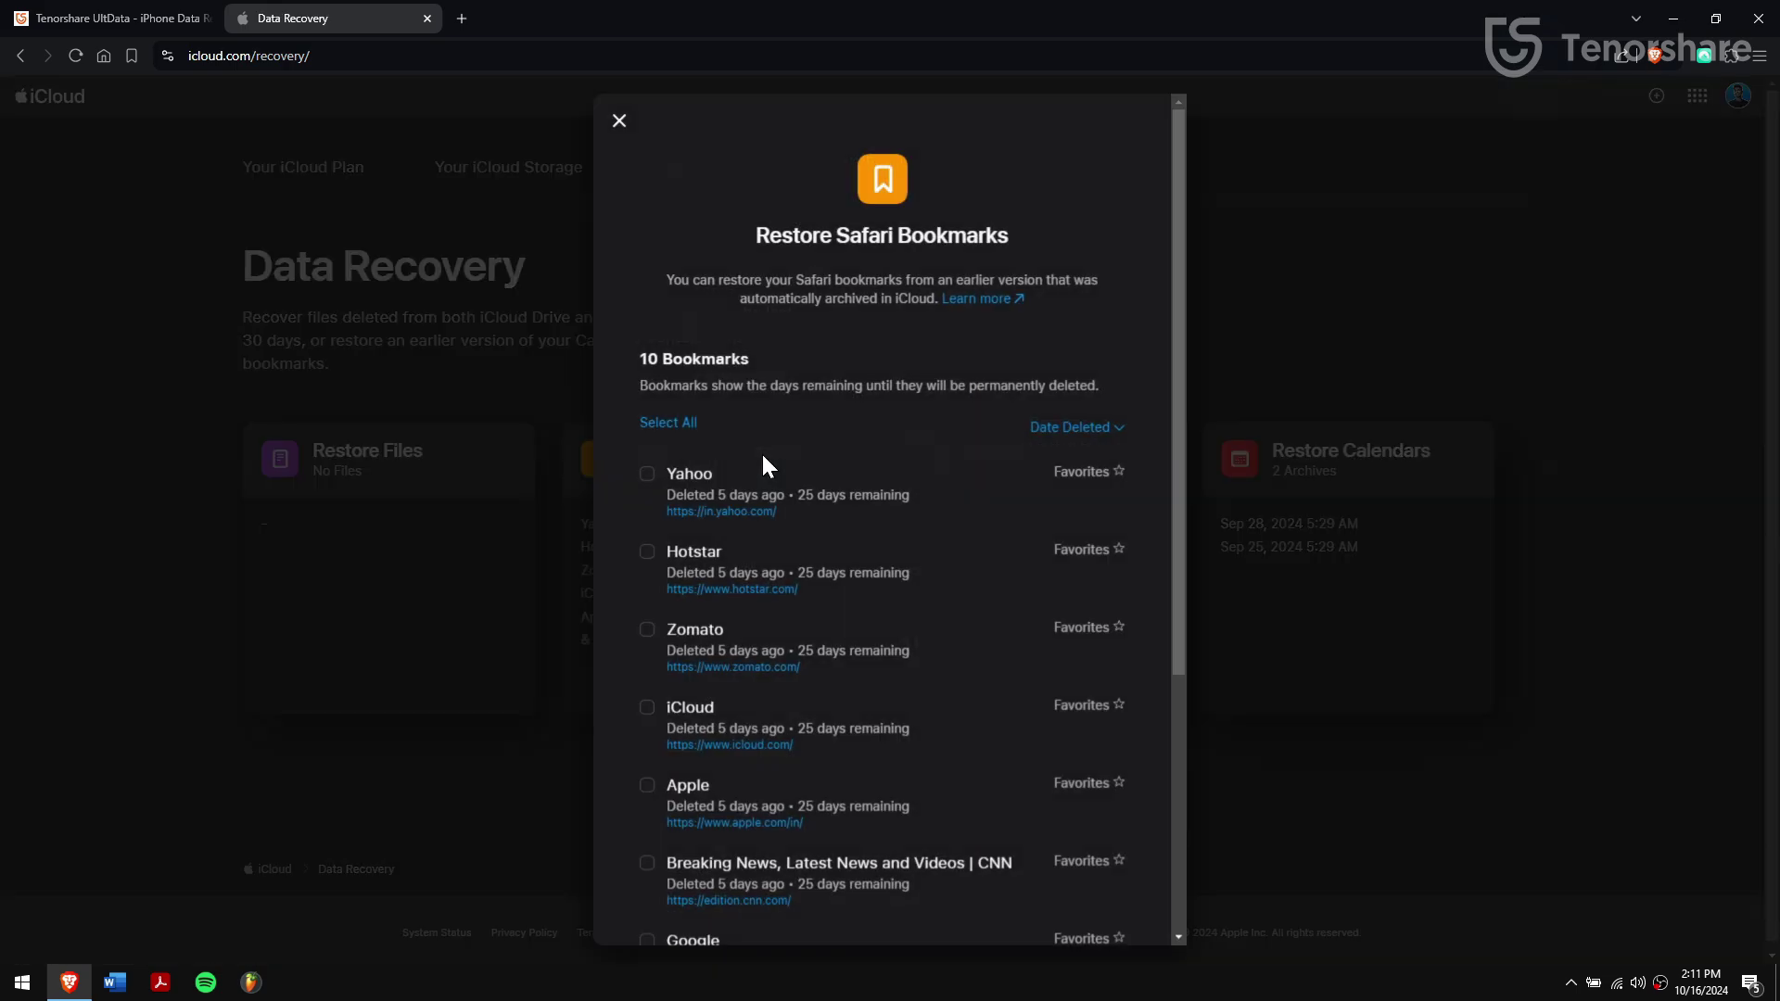
click(647, 473)
click(647, 551)
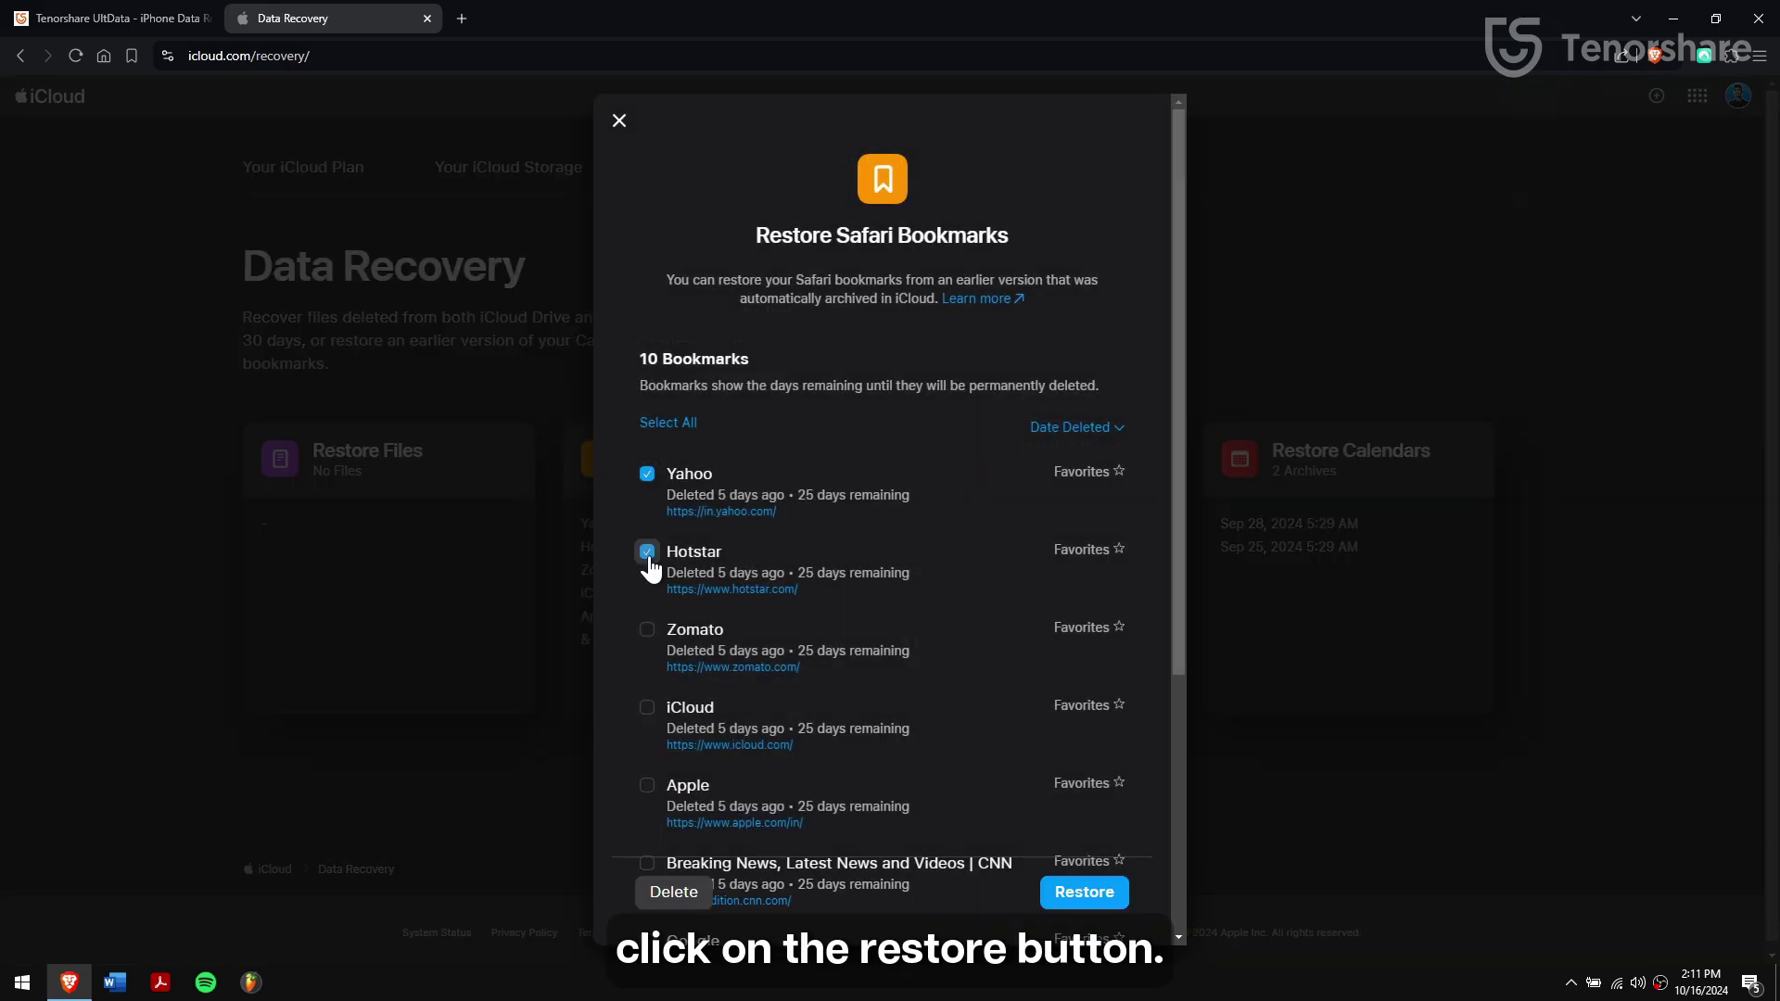
click(647, 633)
click(1084, 893)
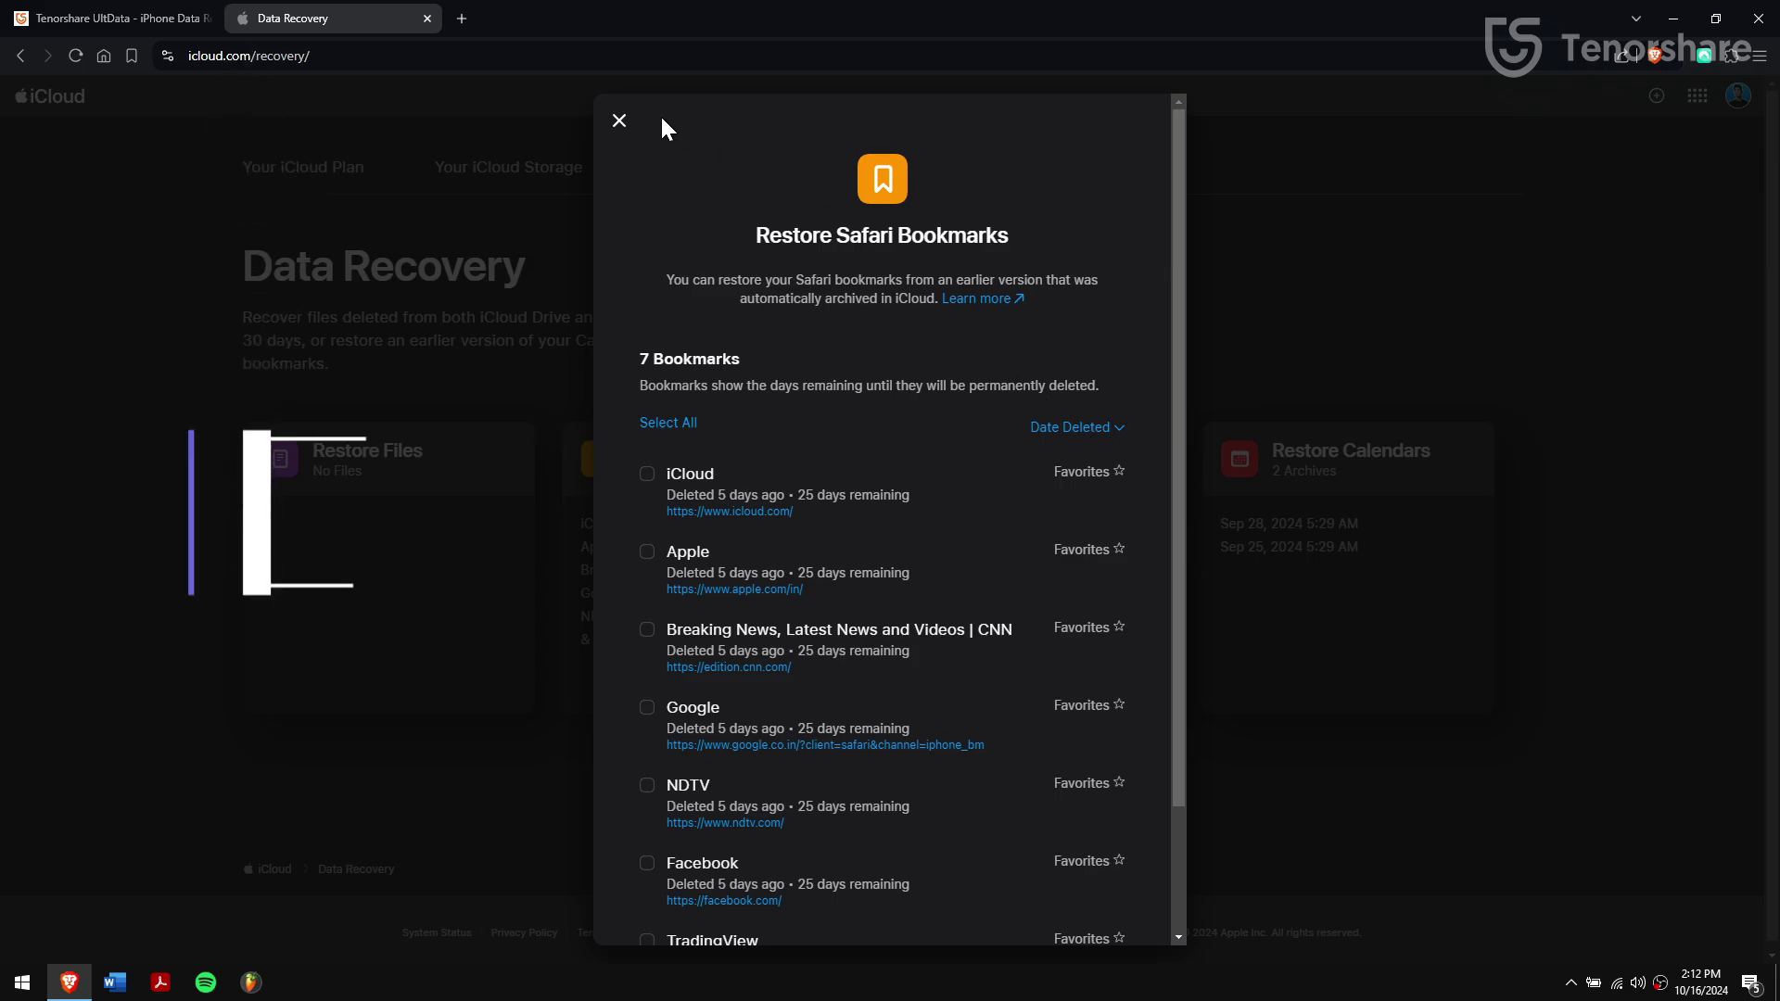
click(619, 121)
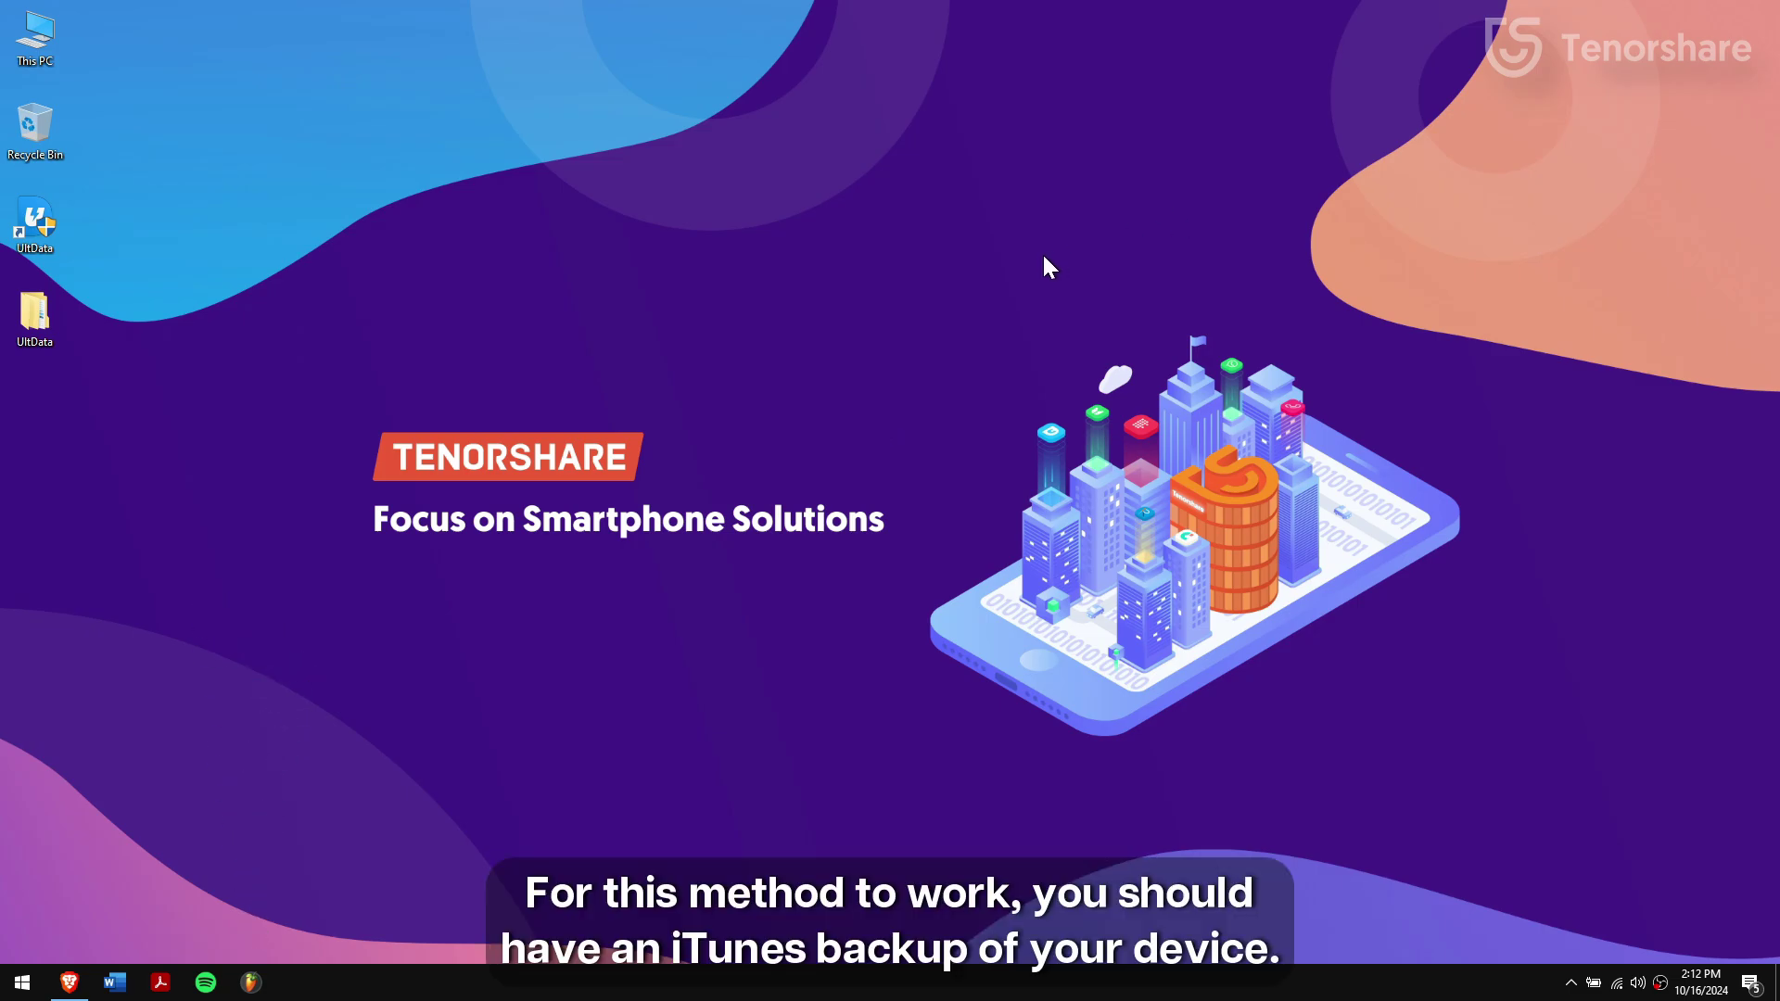
- Refresh the desktop from its context menu and start iTunes via Start search 'itunes'
right_click(1042, 252)
click(1128, 313)
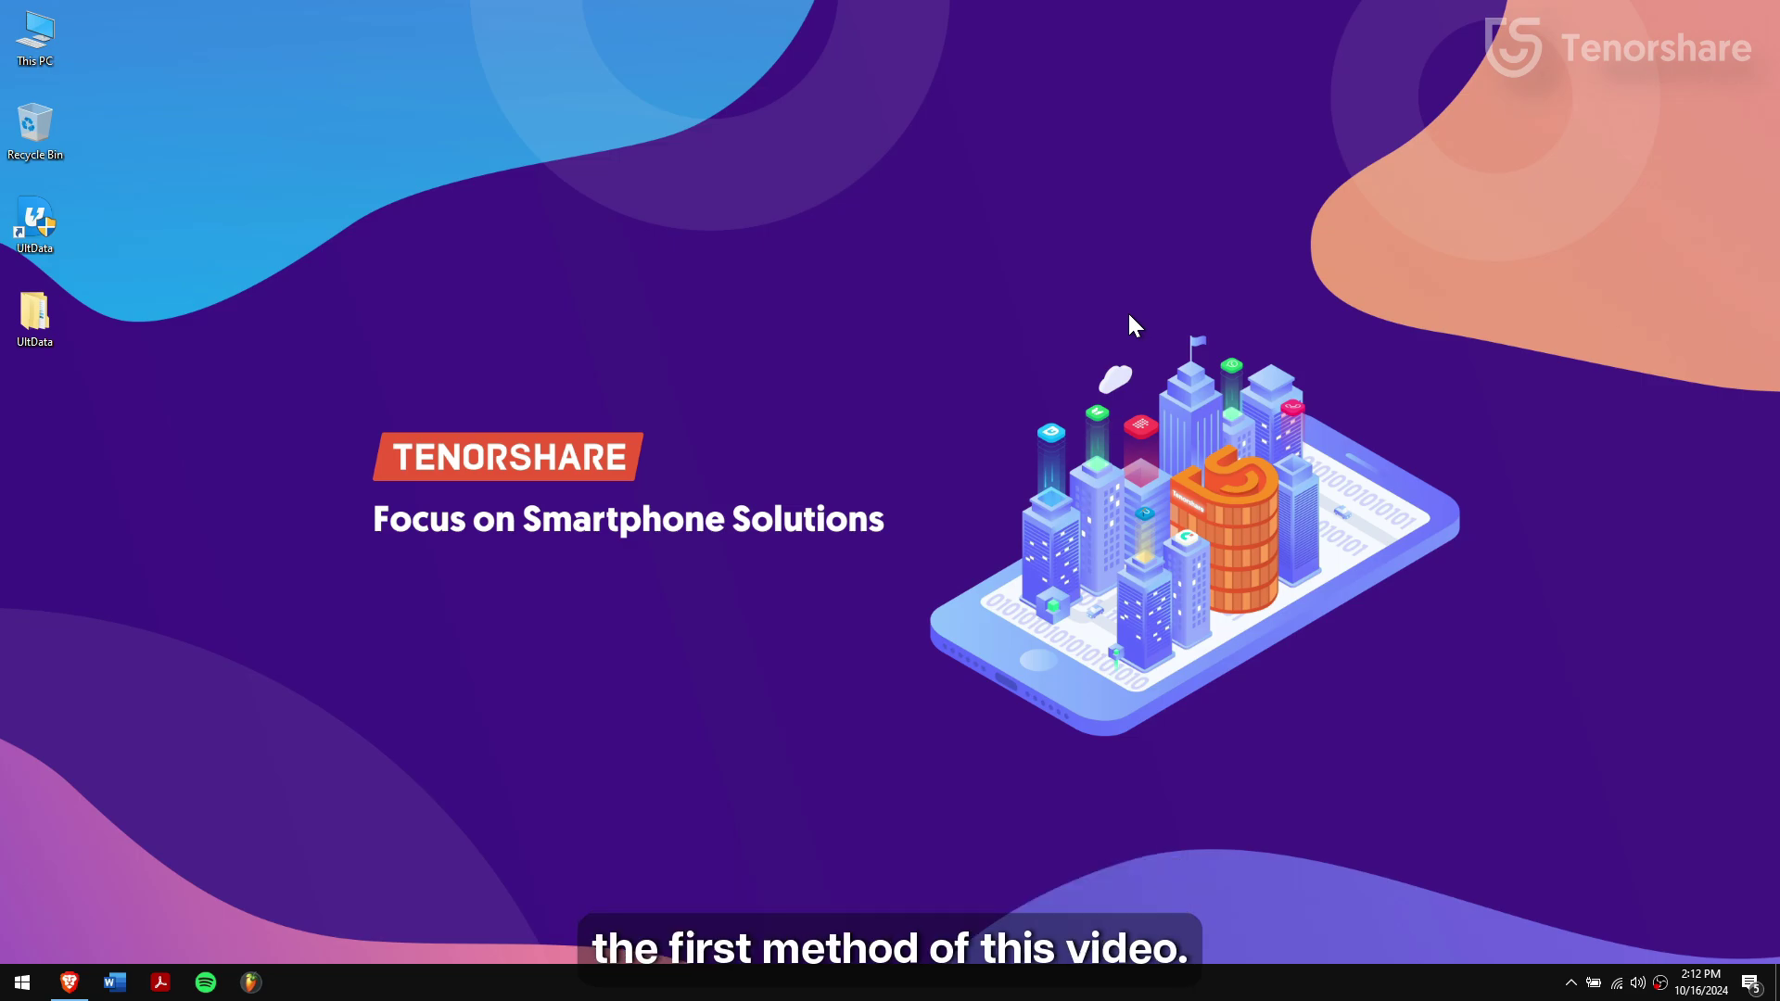
key(super)
text(itunes)
key(Escape)
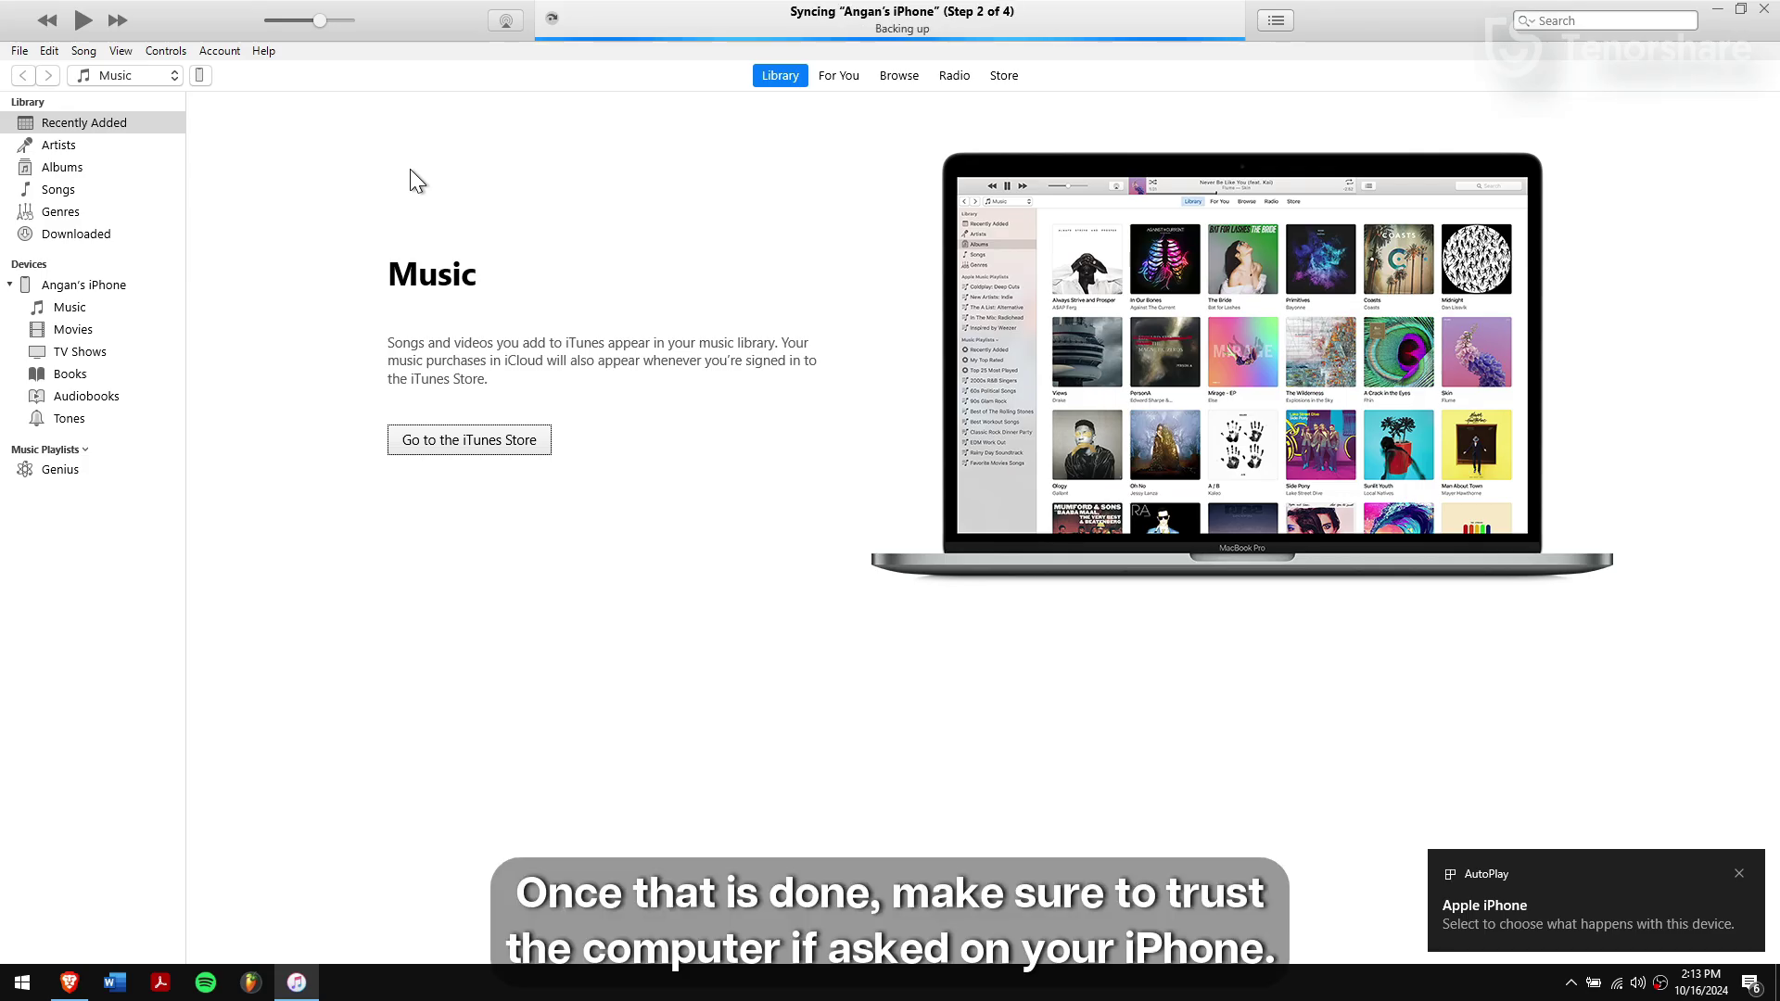
- View the iPhone's Summary page, then quit iTunes despite the ongoing sync
click(199, 75)
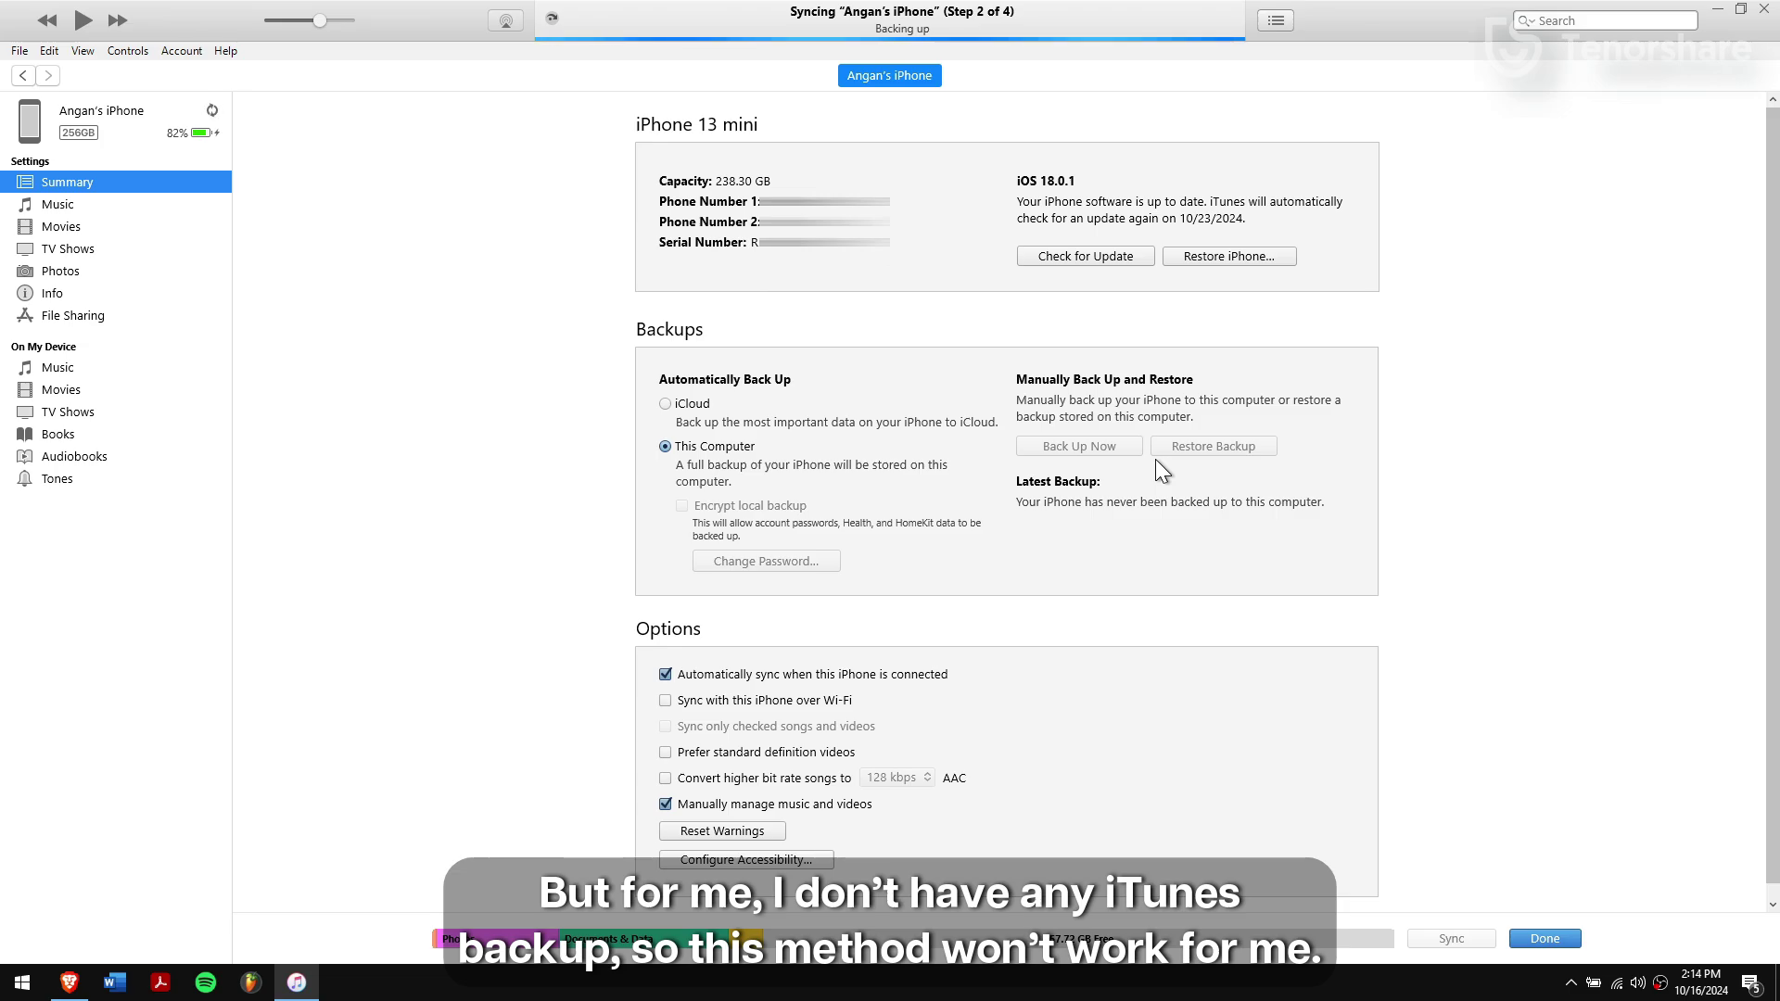
click(1763, 11)
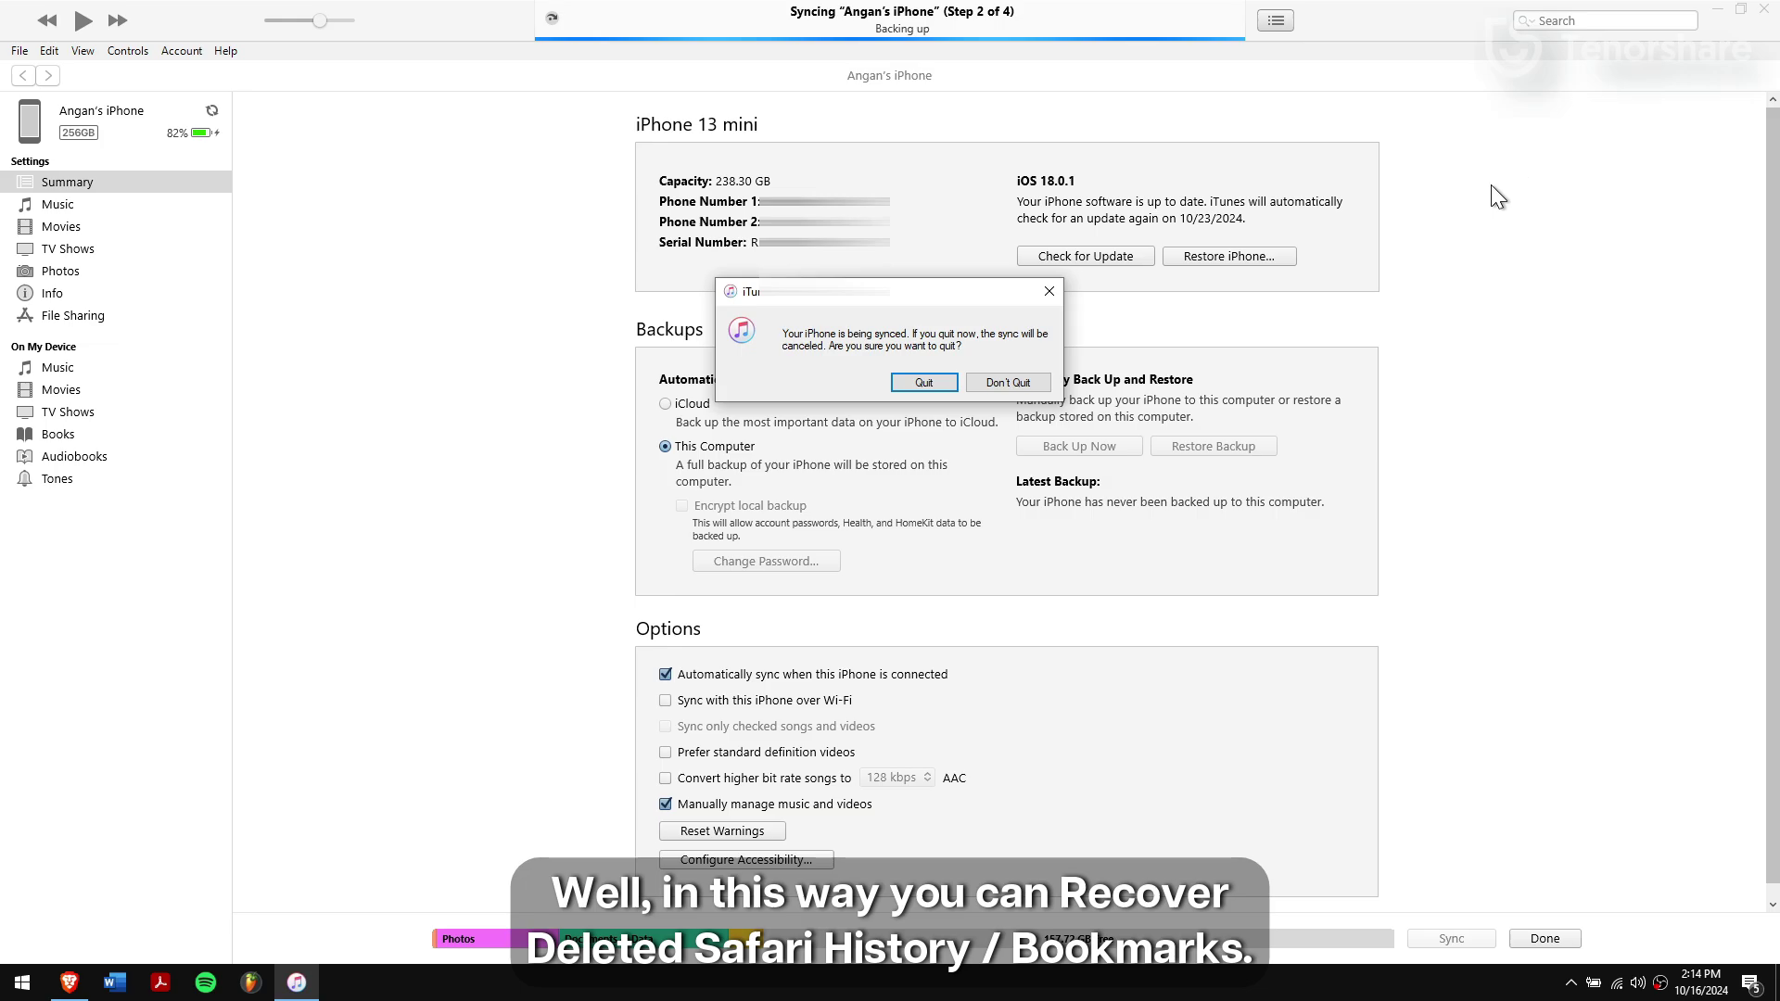
click(923, 382)
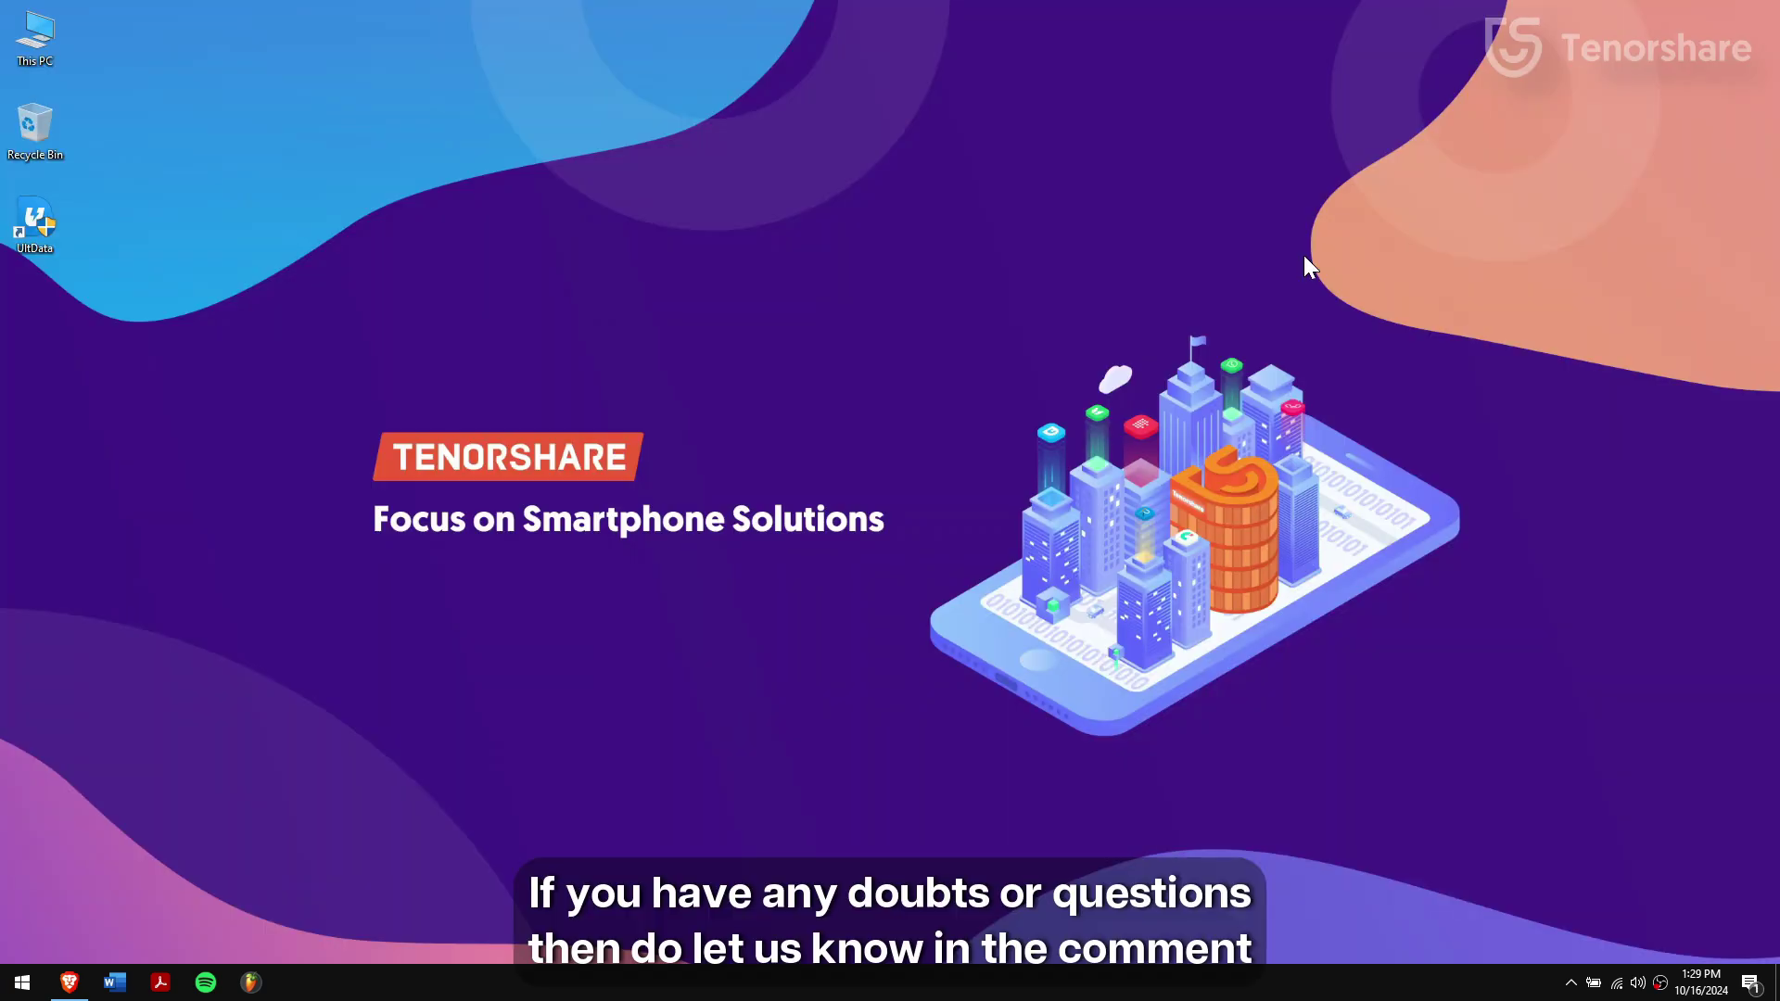